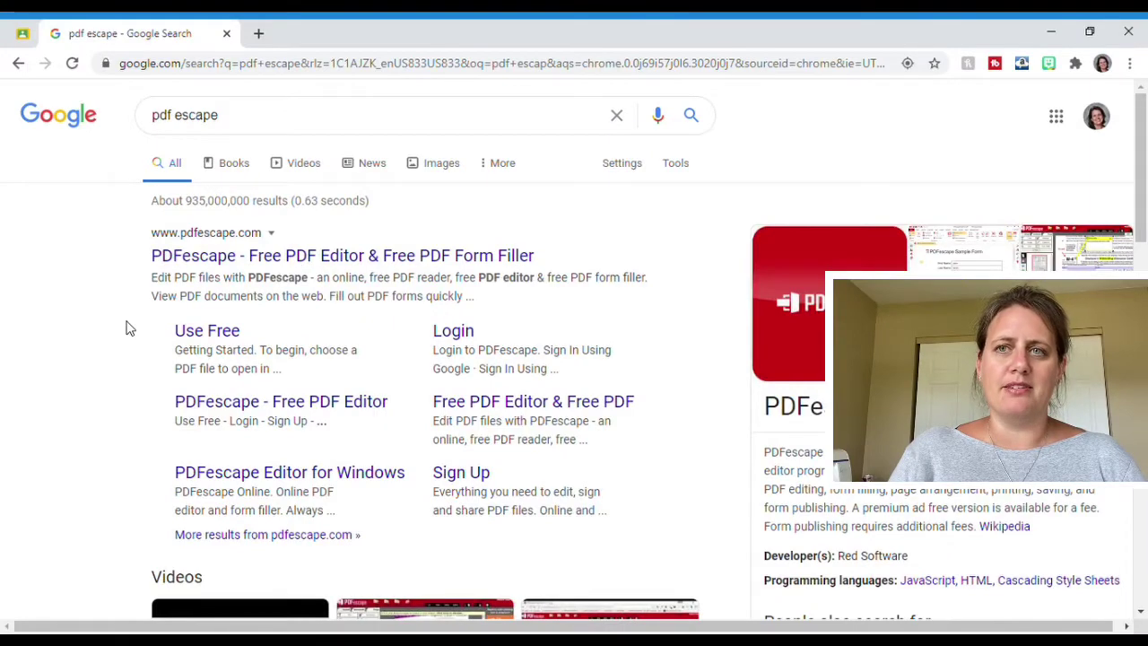
Step: Upload the ISEF 'Checklist for Adult Sponsor' PDF into PDFescape's free online editor
{"action": "left_click", "coordinate": [241, 261]}
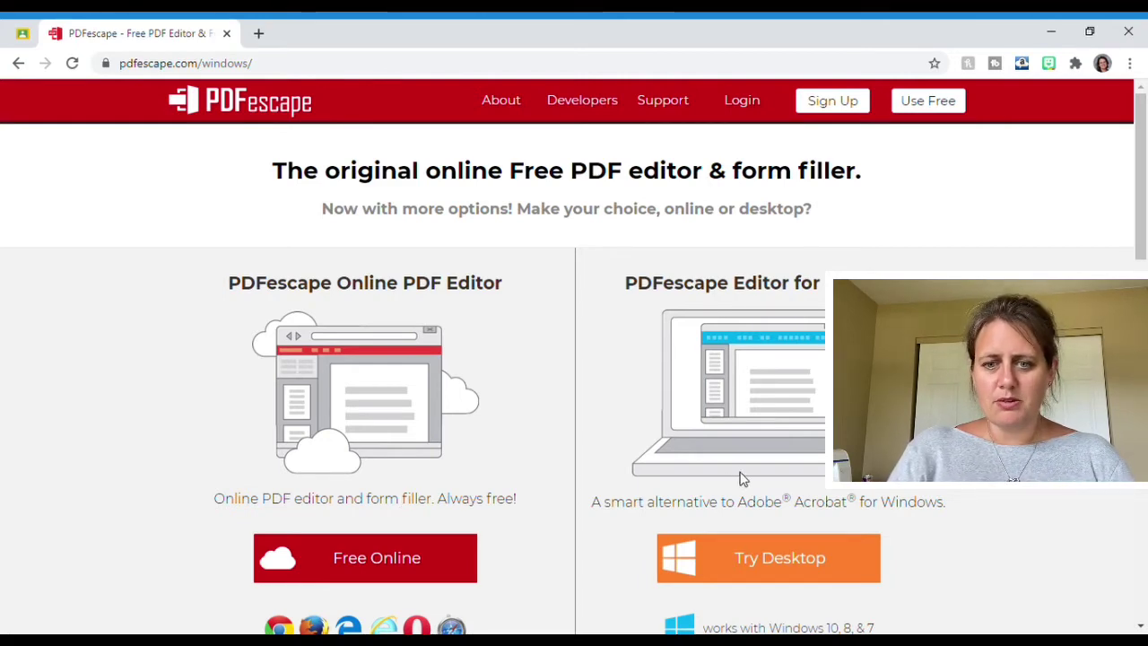
{"action": "left_click", "coordinate": [392, 579]}
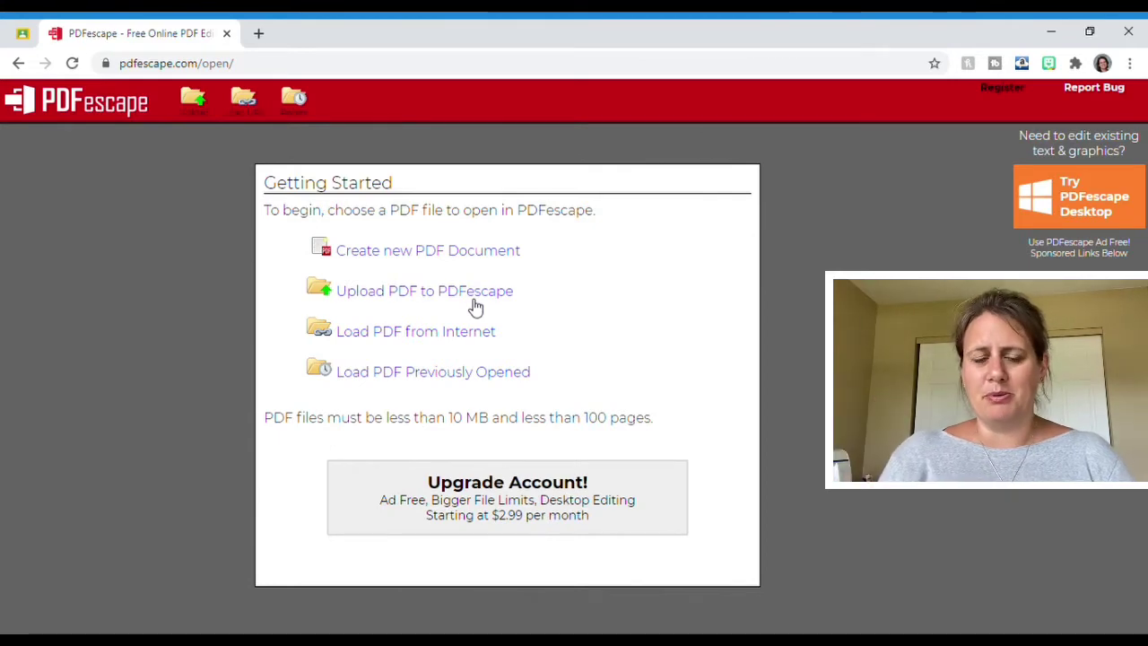
{"action": "left_click", "coordinate": [476, 307]}
{"action": "left_click", "coordinate": [538, 414]}
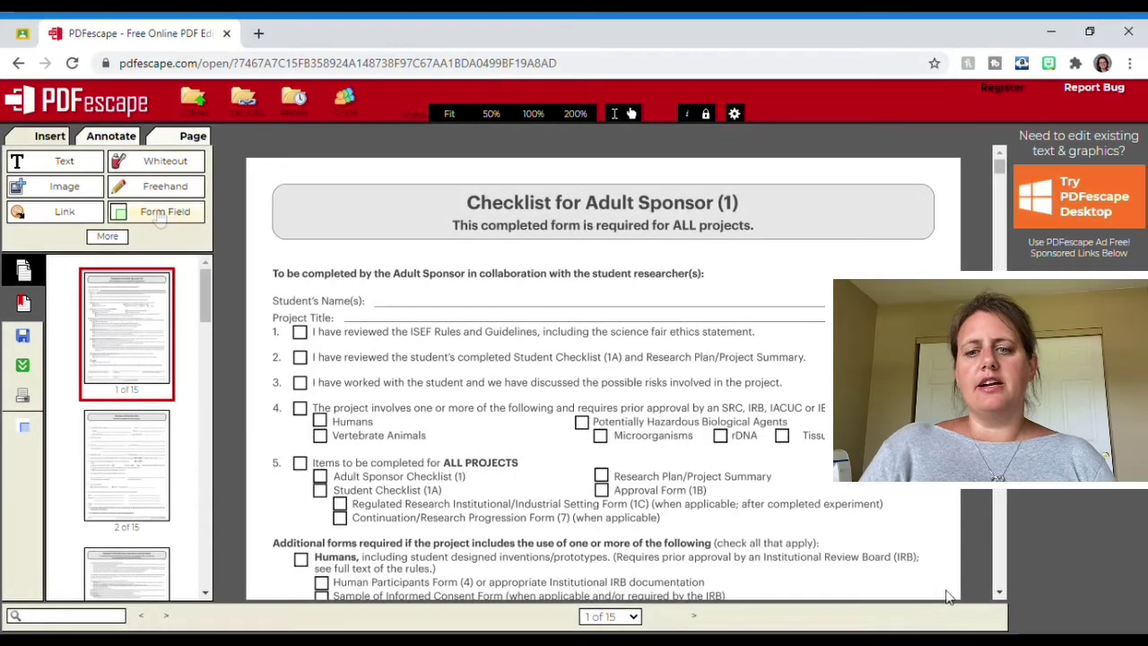
Step: Set the Form Field Creation Tool type to Text, not Text Paragraph, and confirm it
{"action": "left_click", "coordinate": [159, 214]}
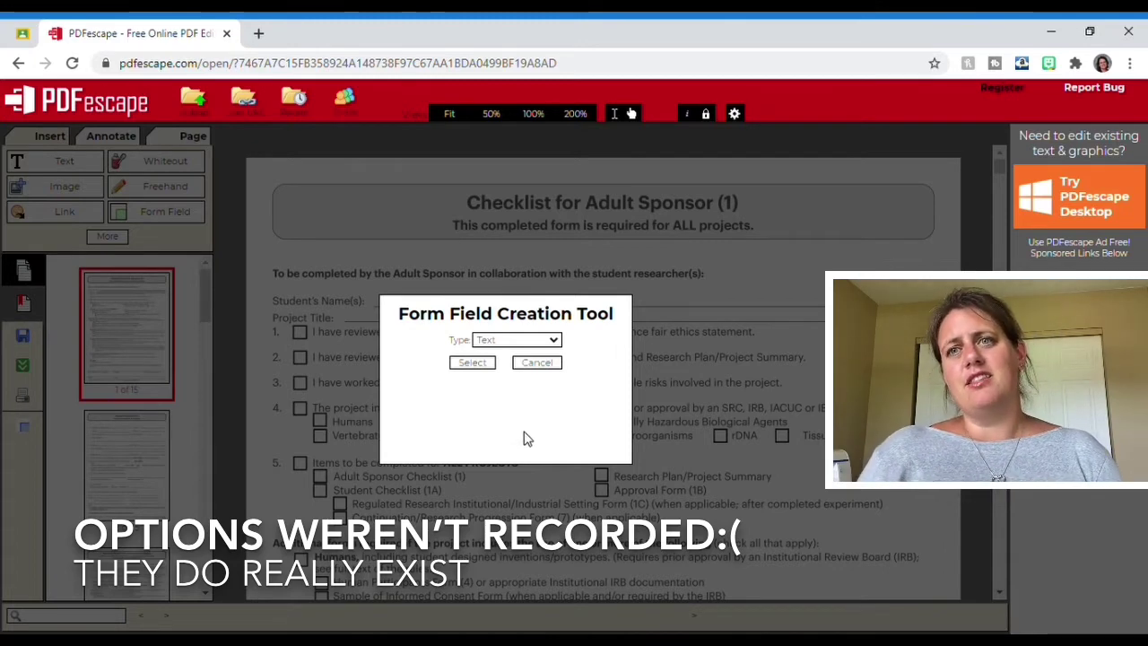
{"action": "left_click", "coordinate": [511, 375]}
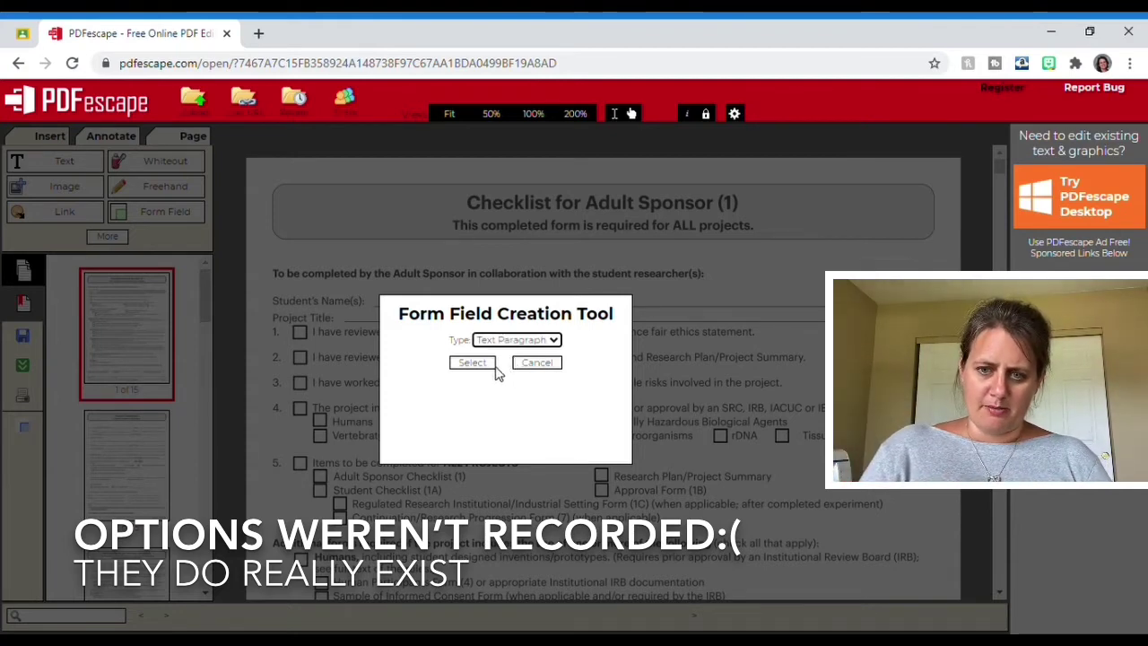
{"action": "left_click", "coordinate": [511, 345]}
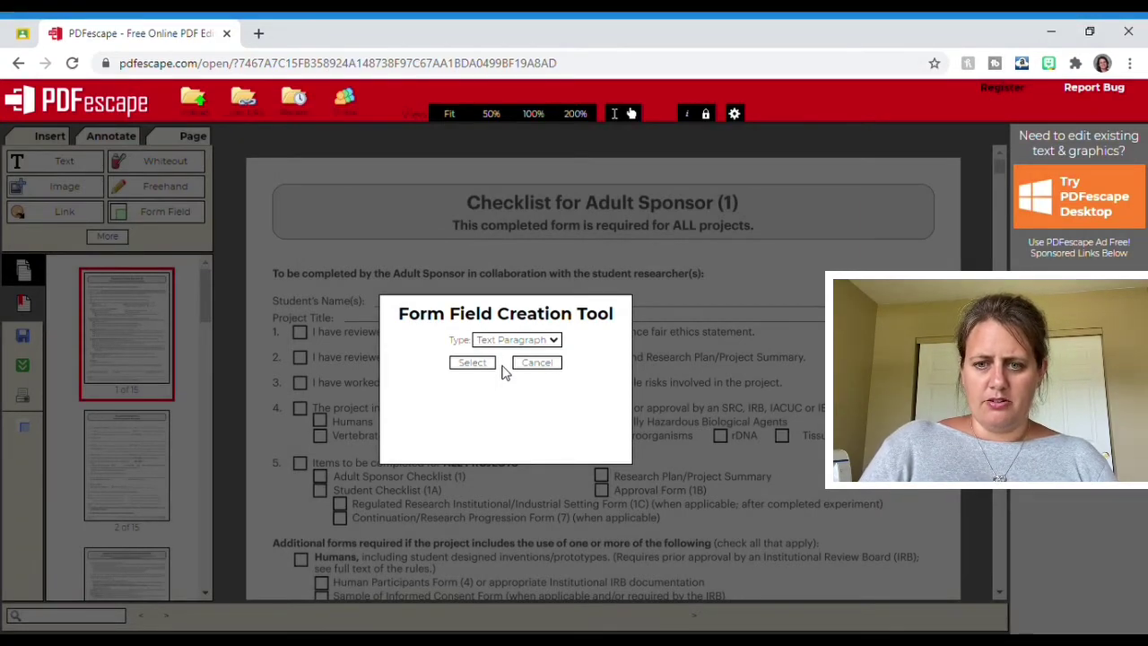
{"action": "left_click", "coordinate": [509, 361]}
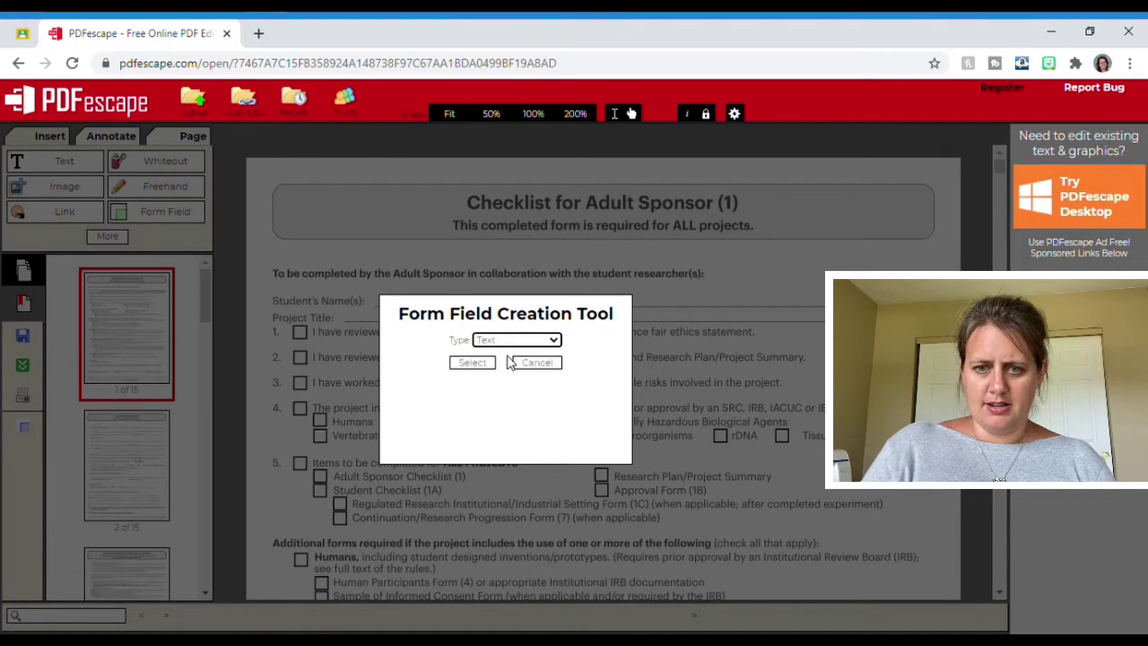
{"action": "left_click", "coordinate": [481, 363]}
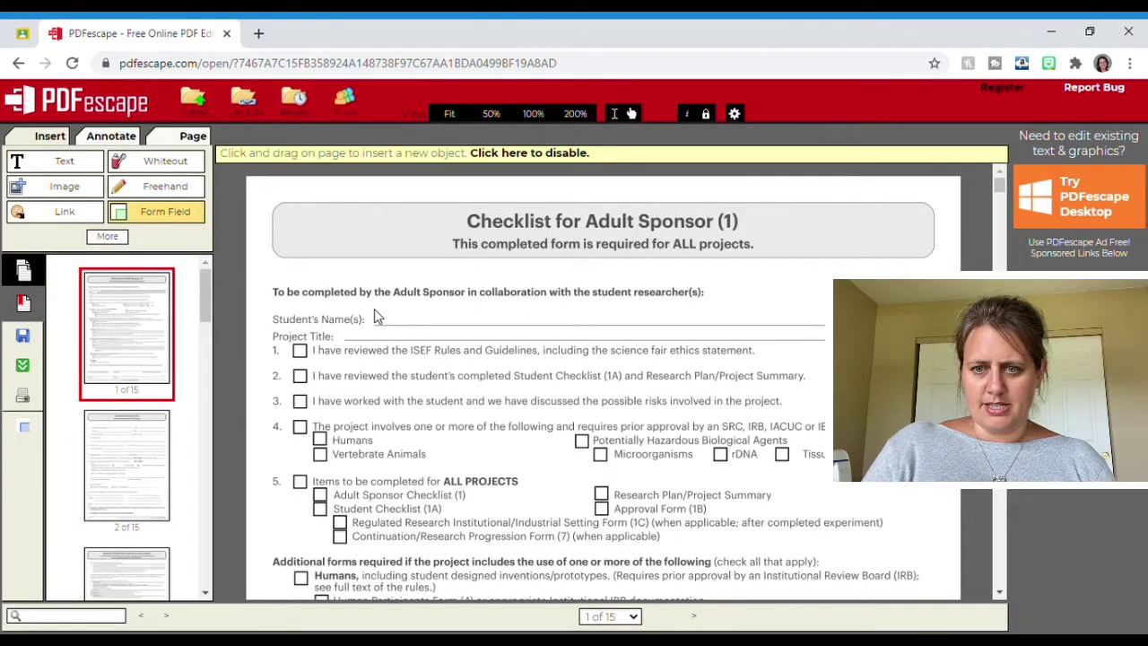
Step: Draw a text field beside Student's Name(s) and duplicate it
{"action": "left_click_drag", "start_coordinate": [374, 308], "coordinate": [634, 331]}
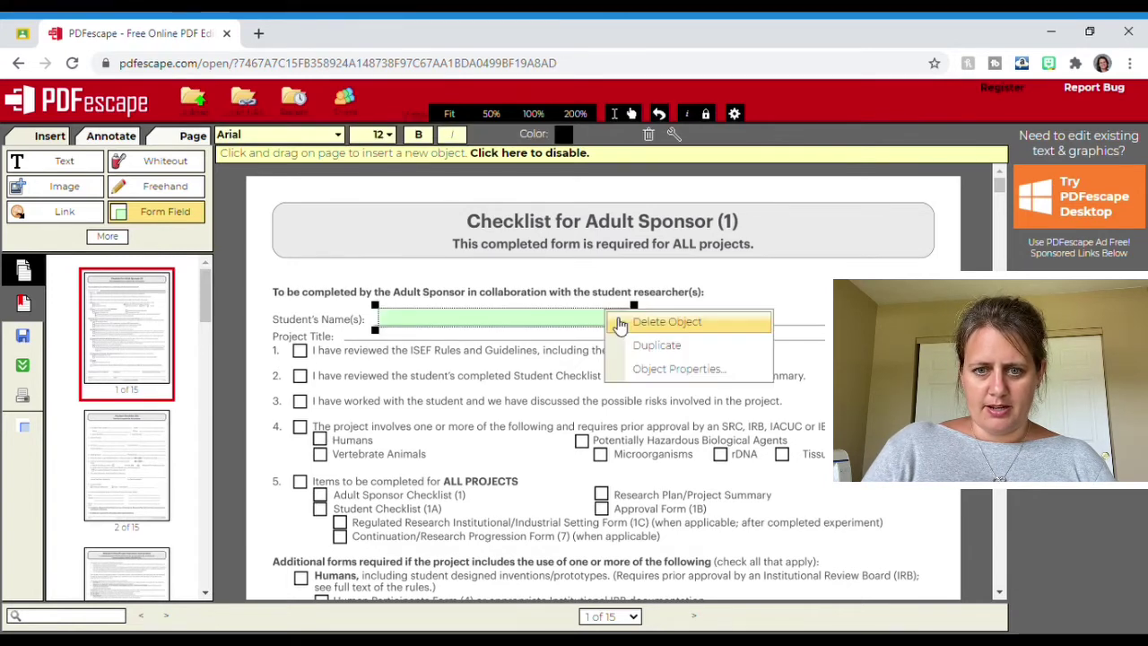
{"action": "right_click", "coordinate": [616, 319]}
{"action": "left_click", "coordinate": [641, 344]}
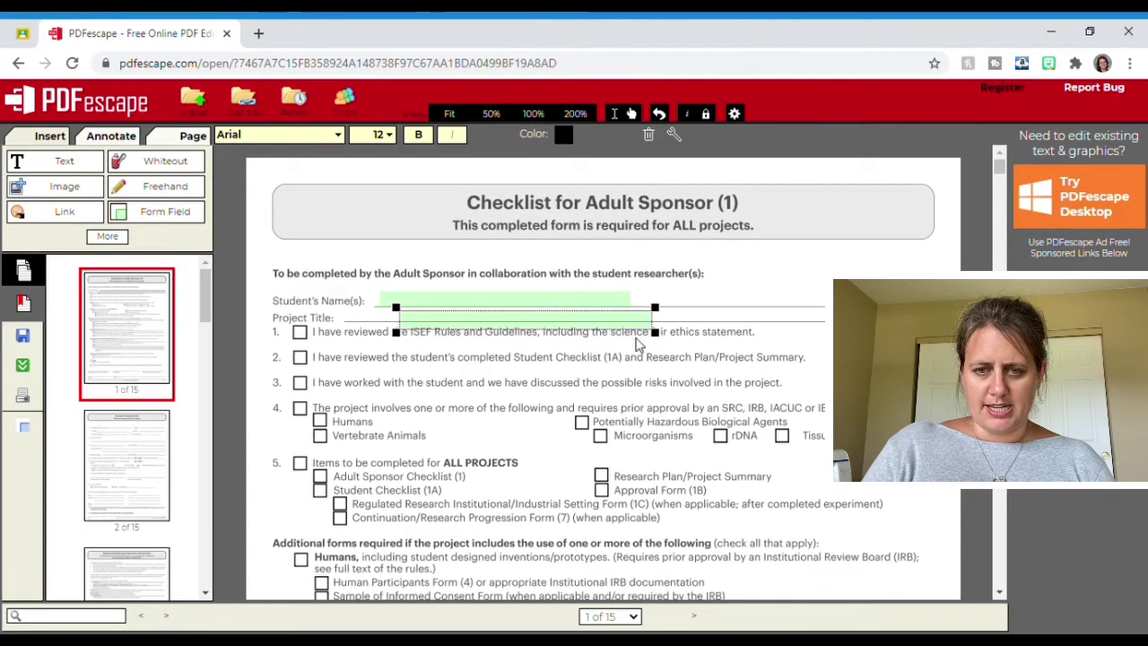
Step: Stretch the copy across the Project Title line and accept its Object Properties
{"action": "left_click_drag", "start_coordinate": [626, 334], "coordinate": [584, 332]}
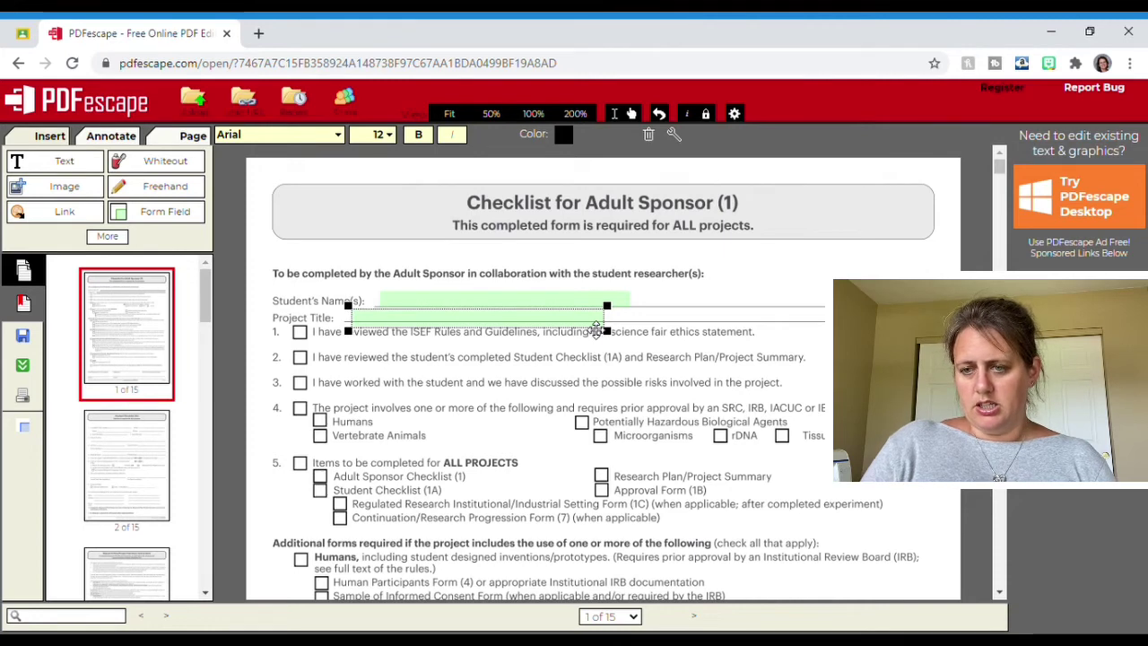
{"action": "left_click_drag", "start_coordinate": [608, 330], "coordinate": [835, 328]}
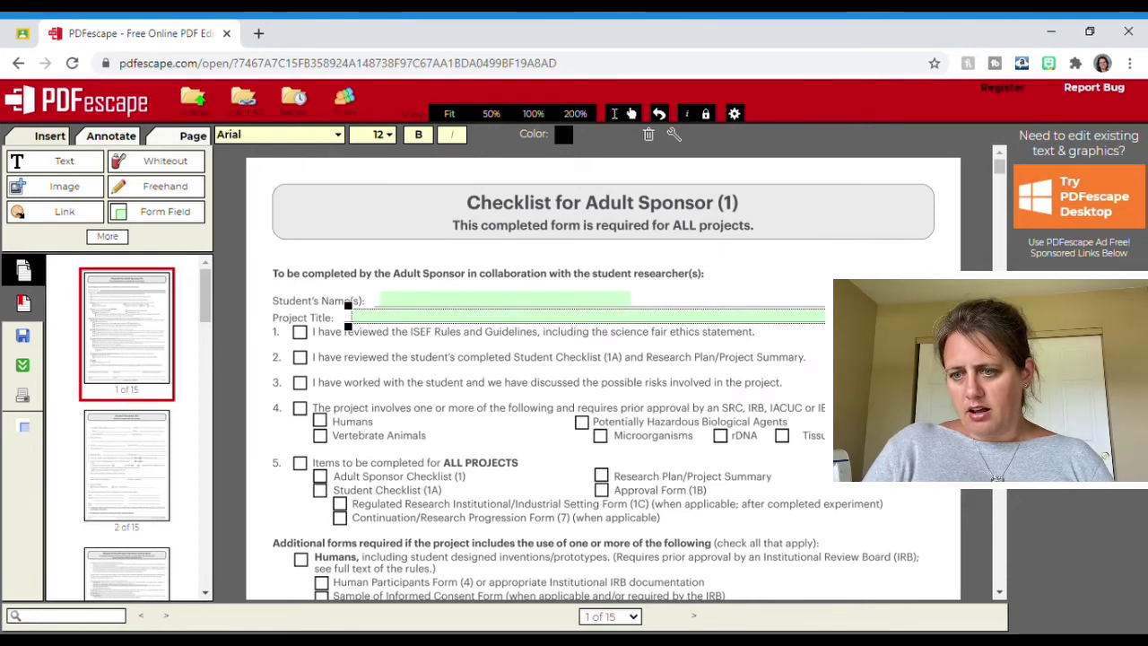
{"action": "left_click", "coordinate": [801, 321]}
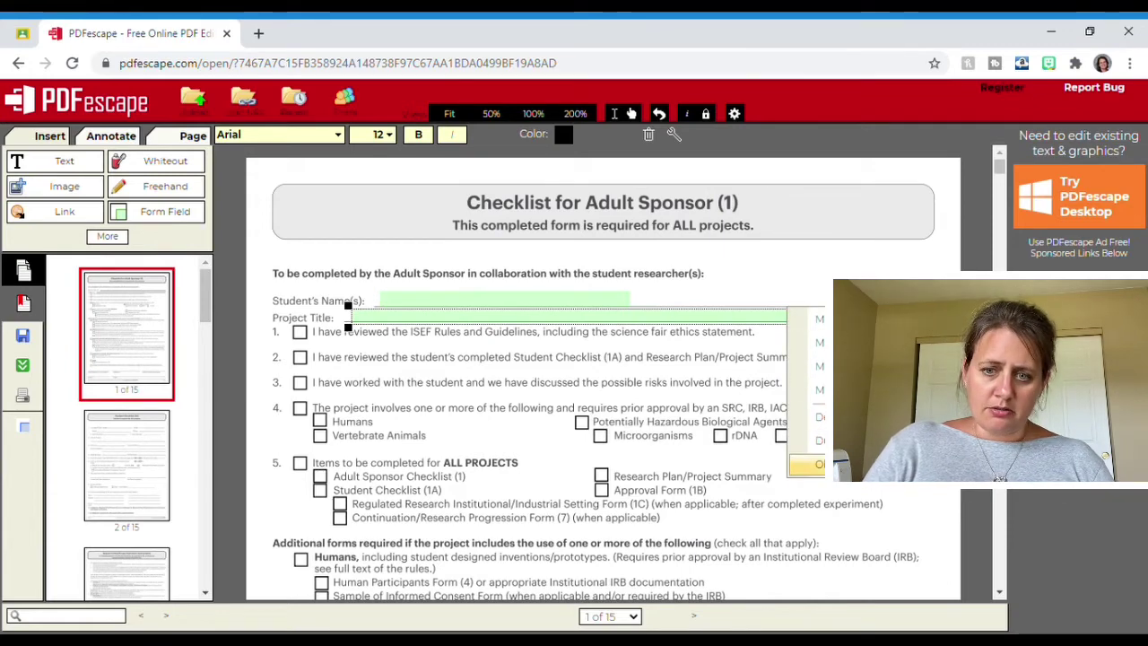
{"action": "left_click", "coordinate": [812, 464]}
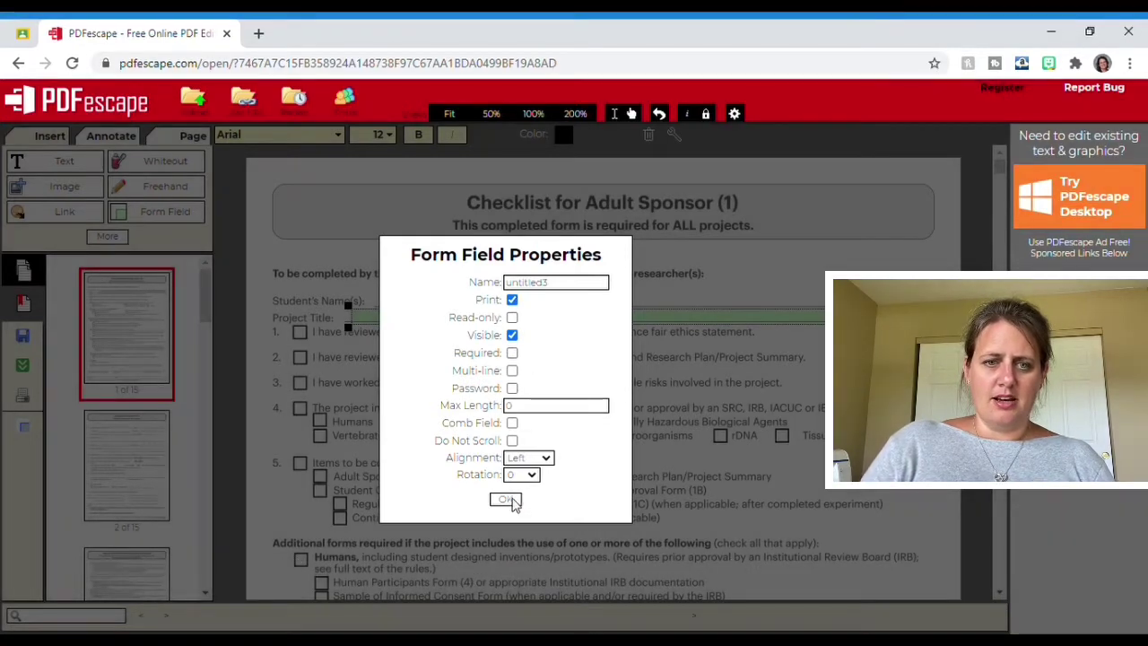
{"action": "left_click", "coordinate": [511, 499]}
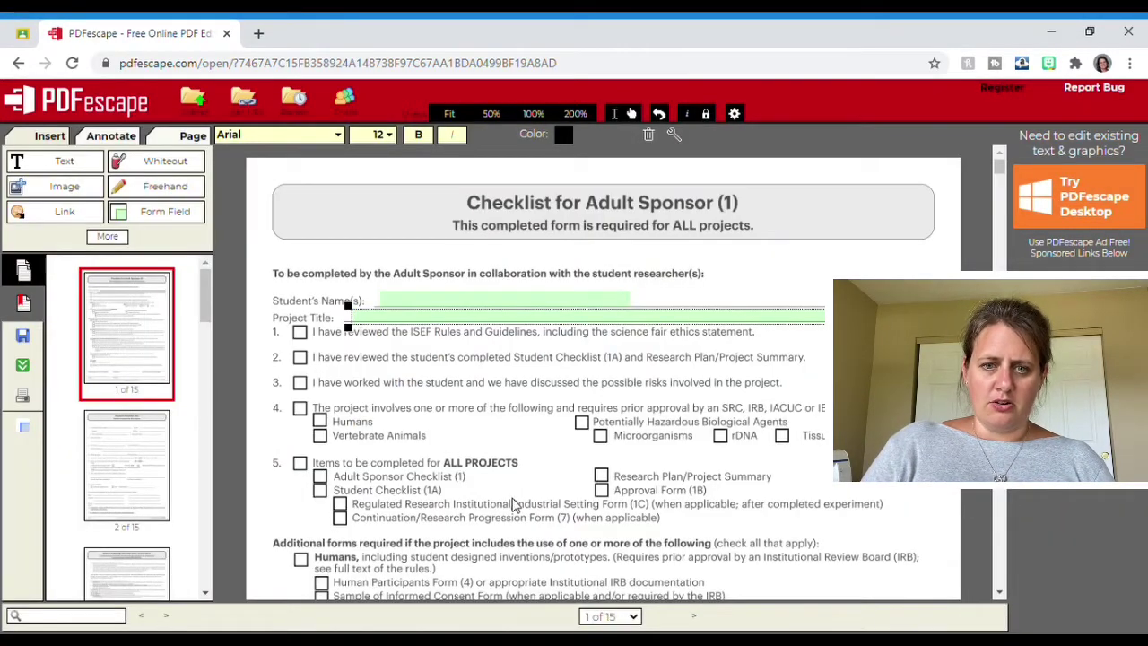
Step: Switch the form field type to Checkbox and draw one over item 1's box
{"action": "left_click", "coordinate": [209, 218]}
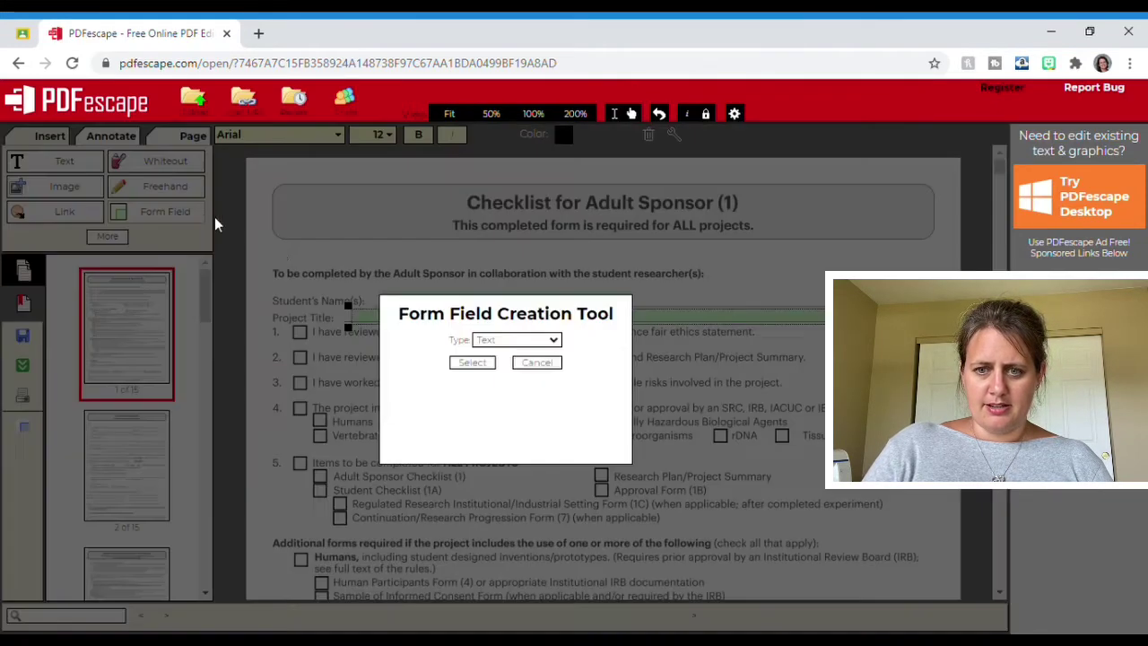
{"action": "left_click", "coordinate": [487, 348]}
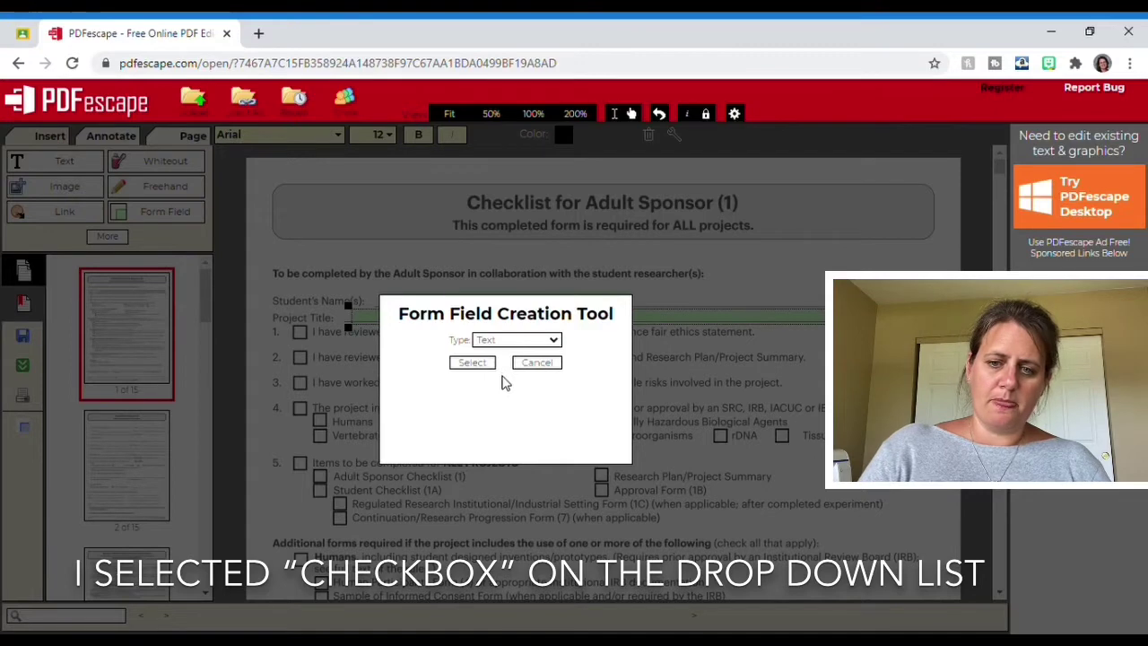
{"action": "left_click", "coordinate": [504, 384]}
{"action": "left_click", "coordinate": [487, 364]}
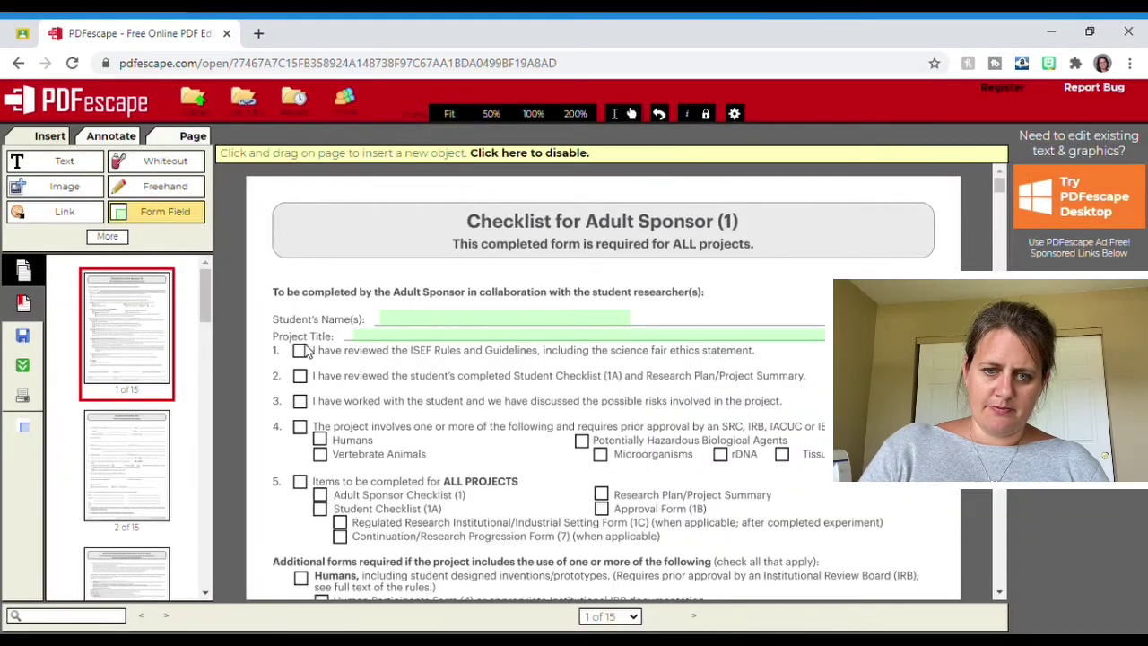
{"action": "left_click_drag", "start_coordinate": [298, 347], "coordinate": [308, 363]}
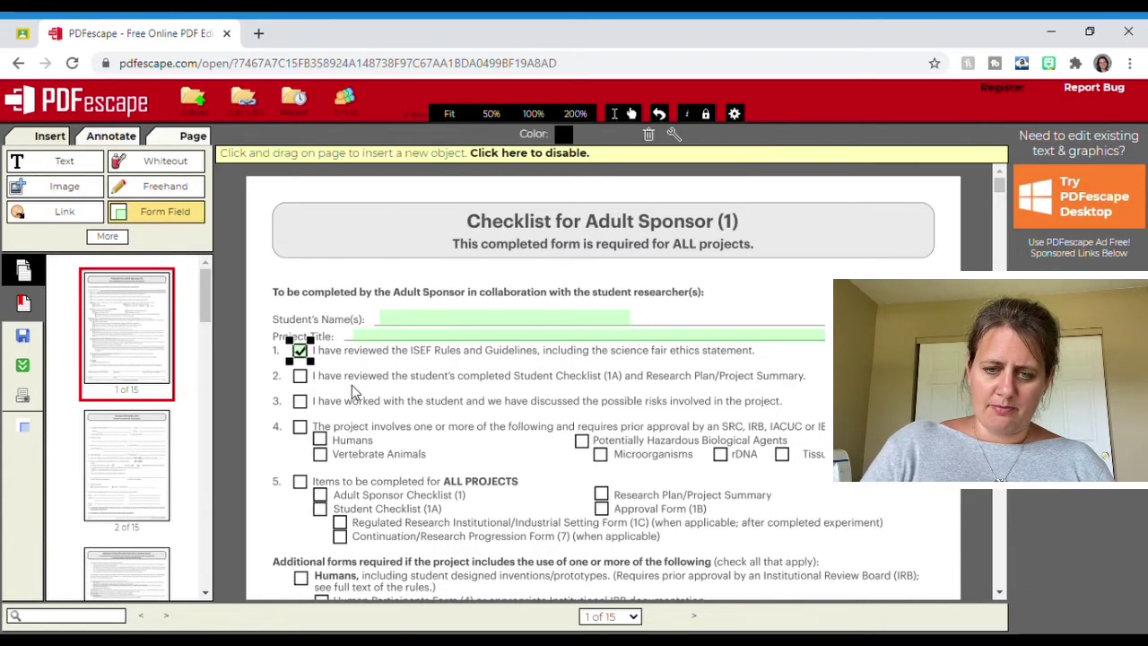
Step: Duplicate the checkbox onto items 2 and 3, then save and download the PDF
{"action": "right_click", "coordinate": [311, 363]}
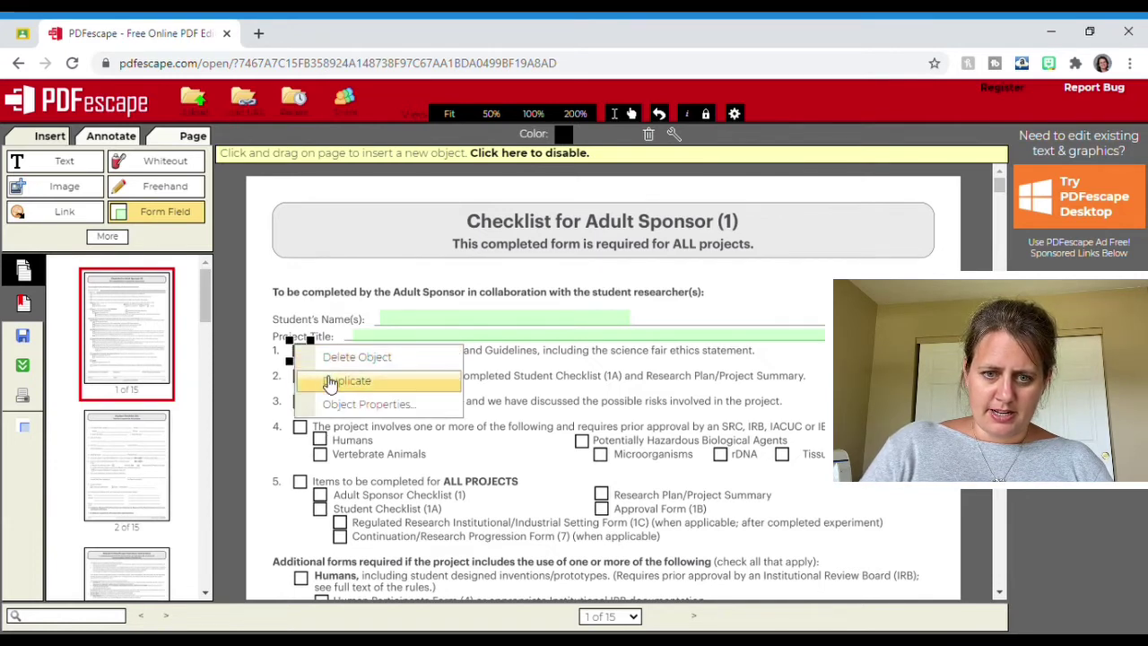
{"action": "left_click", "coordinate": [331, 382]}
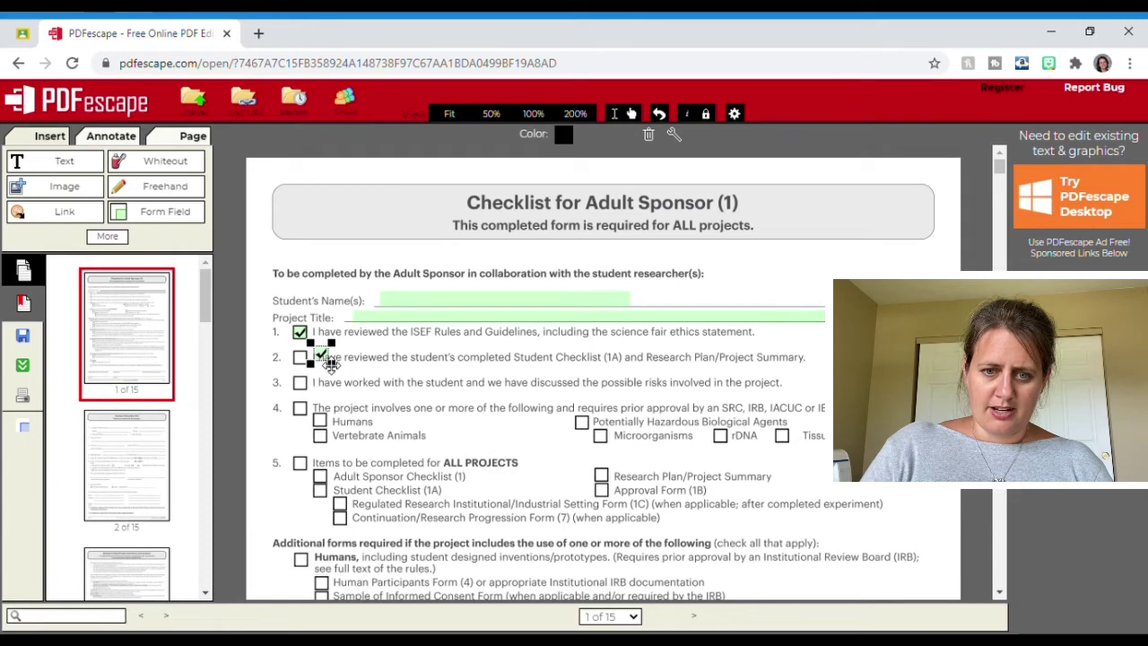
{"action": "left_click_drag", "start_coordinate": [331, 367], "coordinate": [309, 370]}
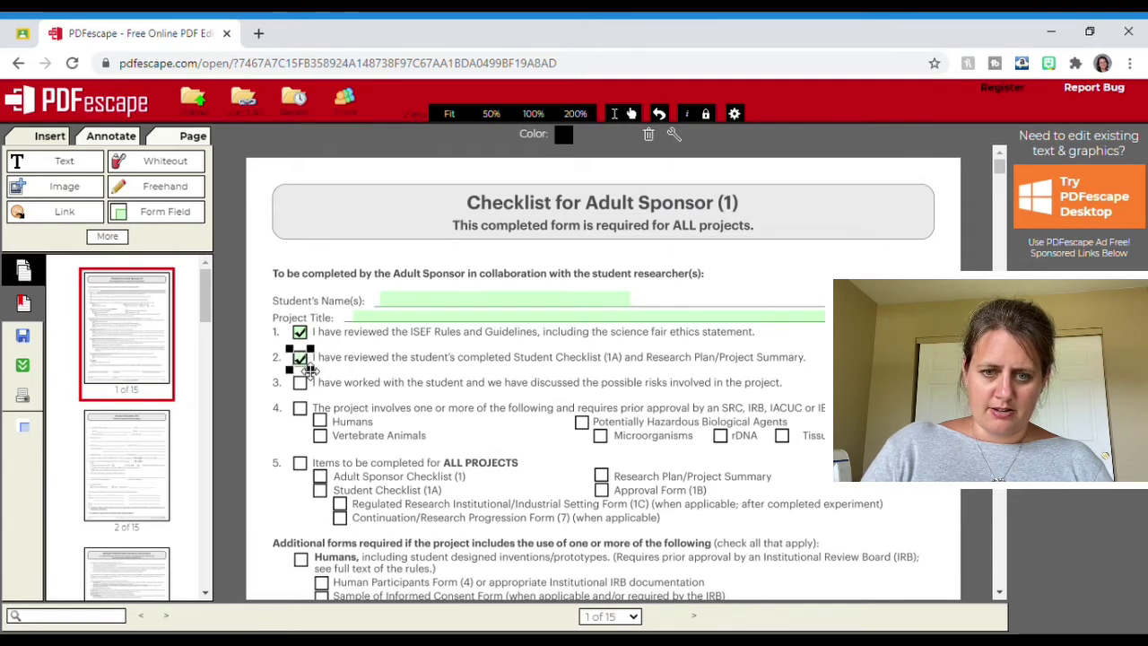
{"action": "left_click", "coordinate": [305, 386]}
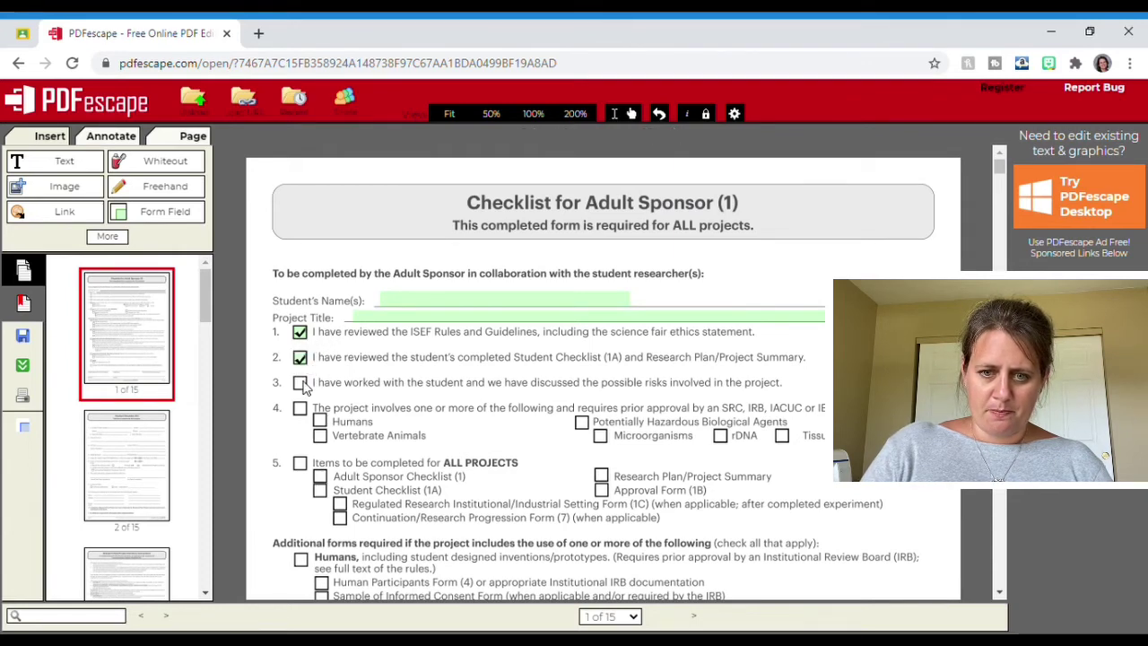
{"action": "left_click", "coordinate": [305, 359]}
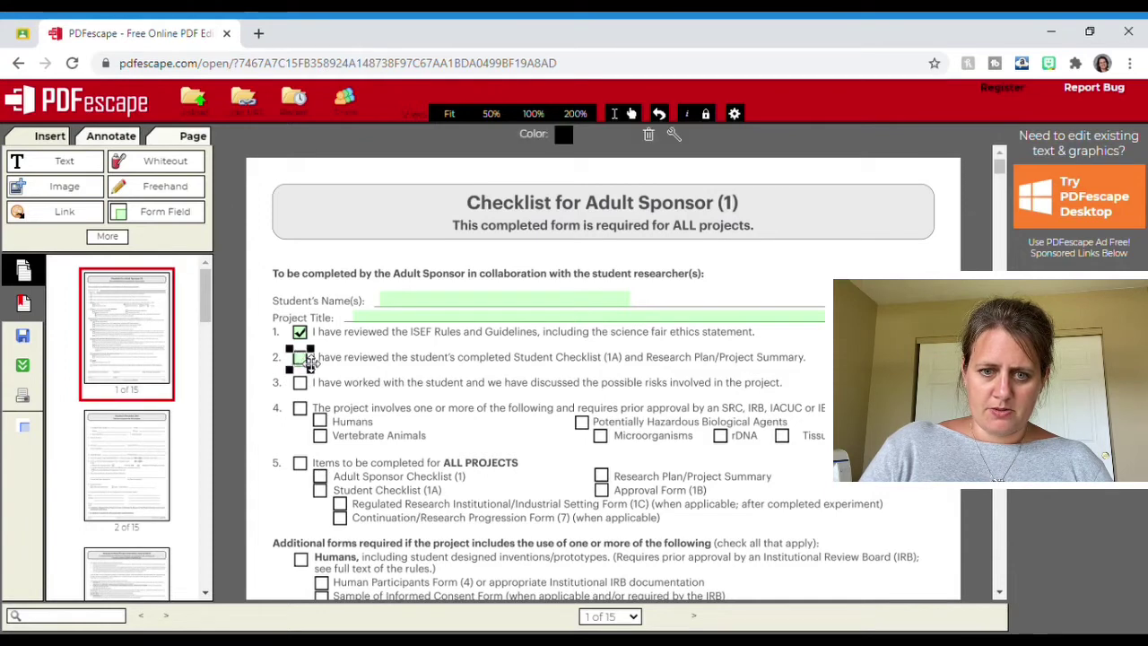
{"action": "right_click", "coordinate": [305, 359]}
{"action": "left_click", "coordinate": [346, 480]}
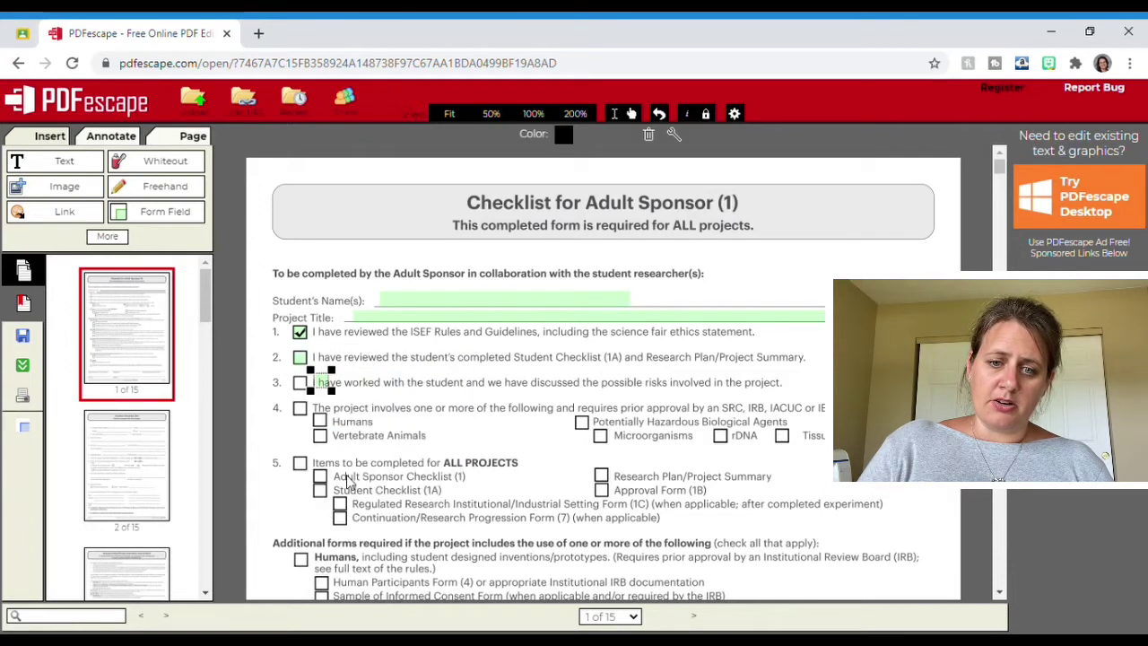
{"action": "left_click_drag", "start_coordinate": [332, 390], "coordinate": [314, 394]}
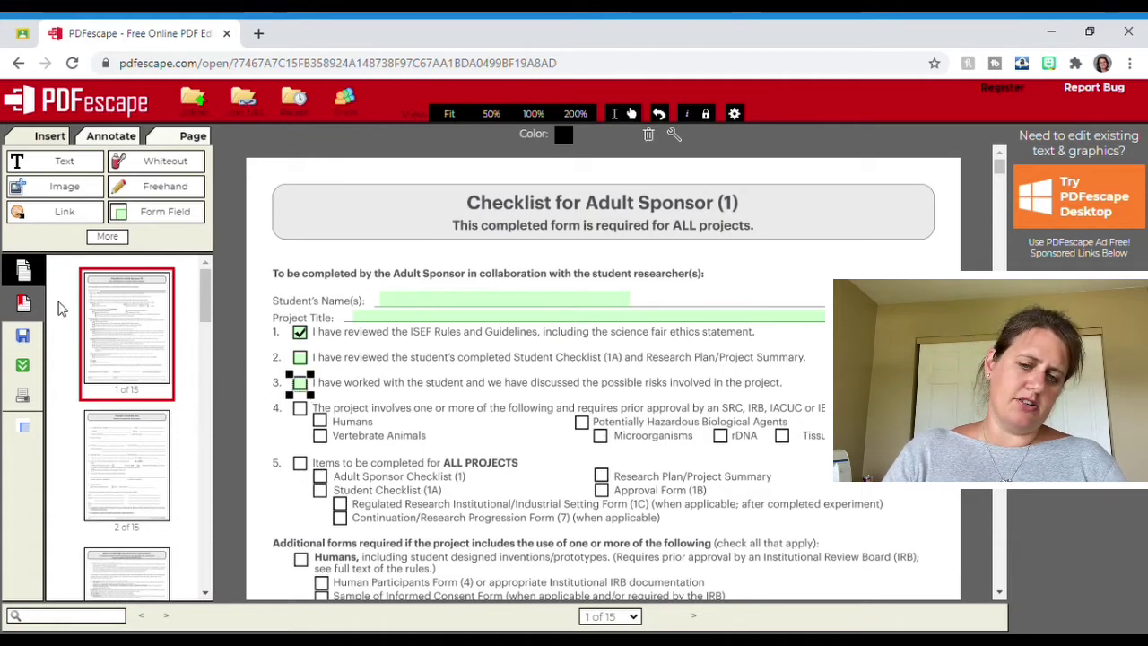
{"action": "left_click", "coordinate": [25, 367]}
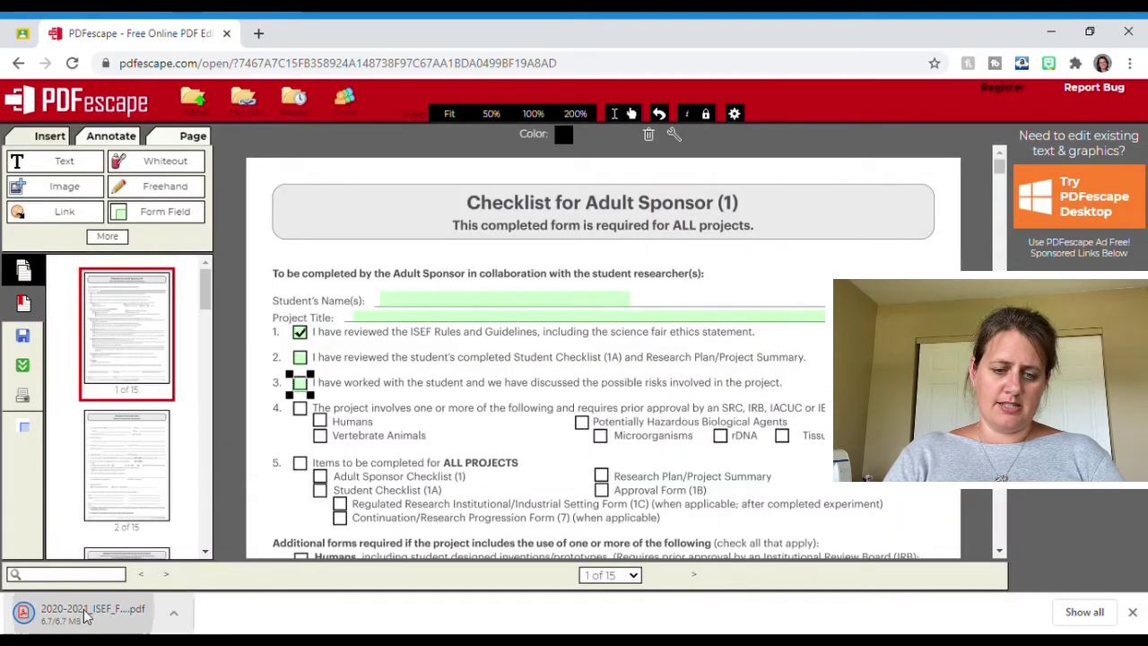
{"action": "left_click", "coordinate": [85, 617]}
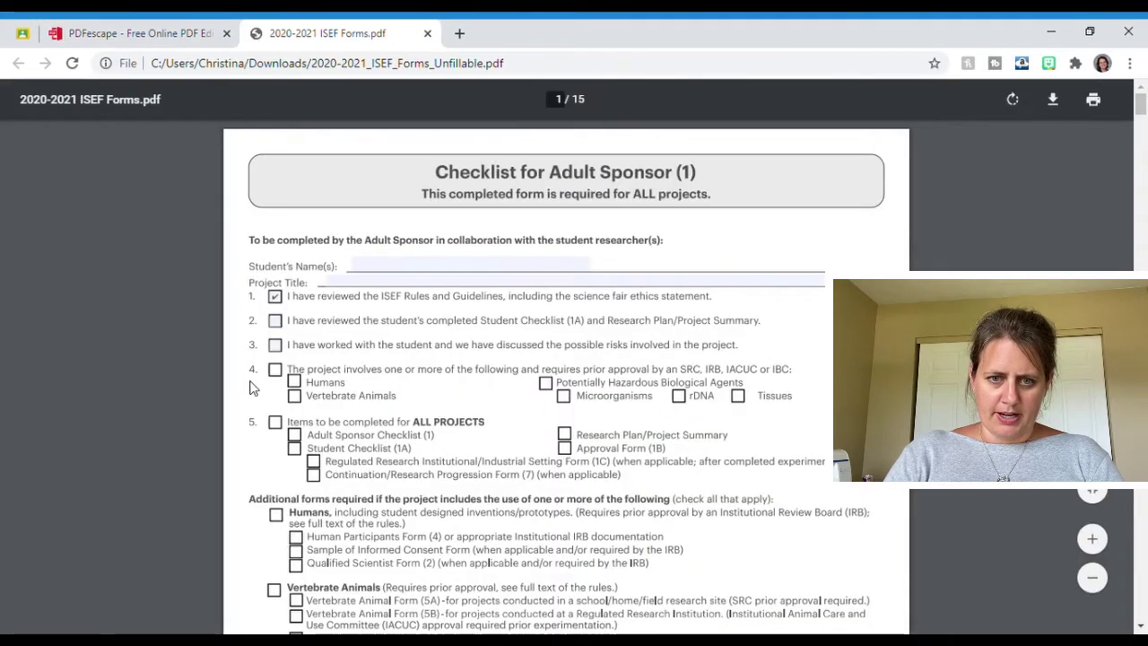
Step: Test ticking checkboxes 1, 2 and 3 and the name field, then return to Google Classroom
{"action": "left_click", "coordinate": [274, 297]}
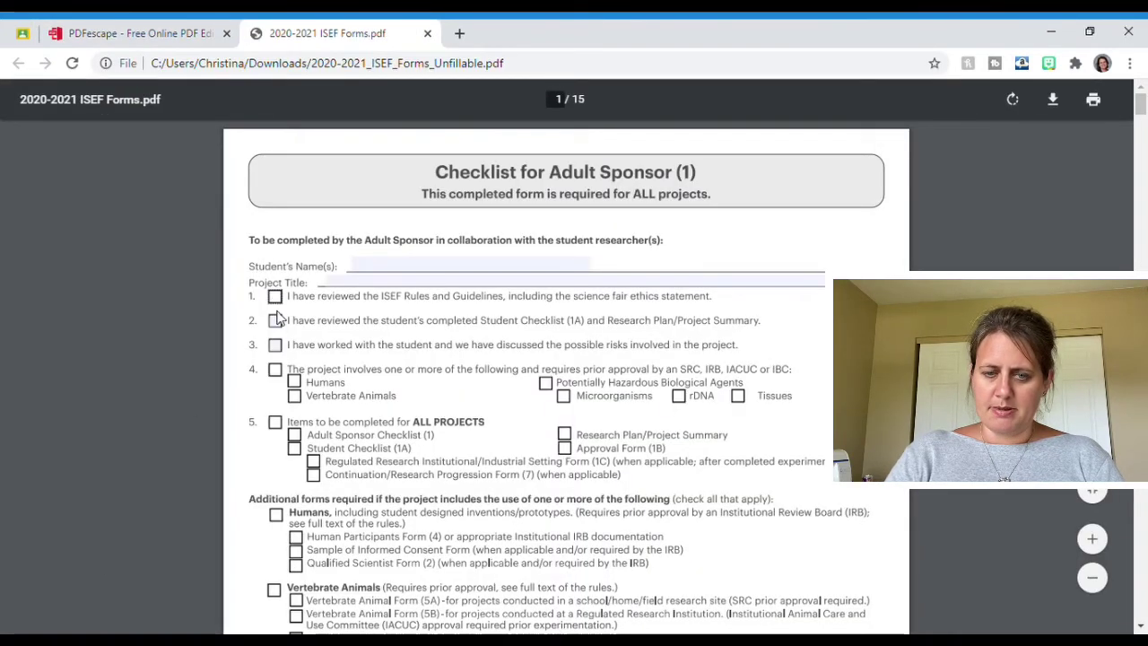
{"action": "left_click", "coordinate": [276, 320]}
{"action": "left_click", "coordinate": [275, 296]}
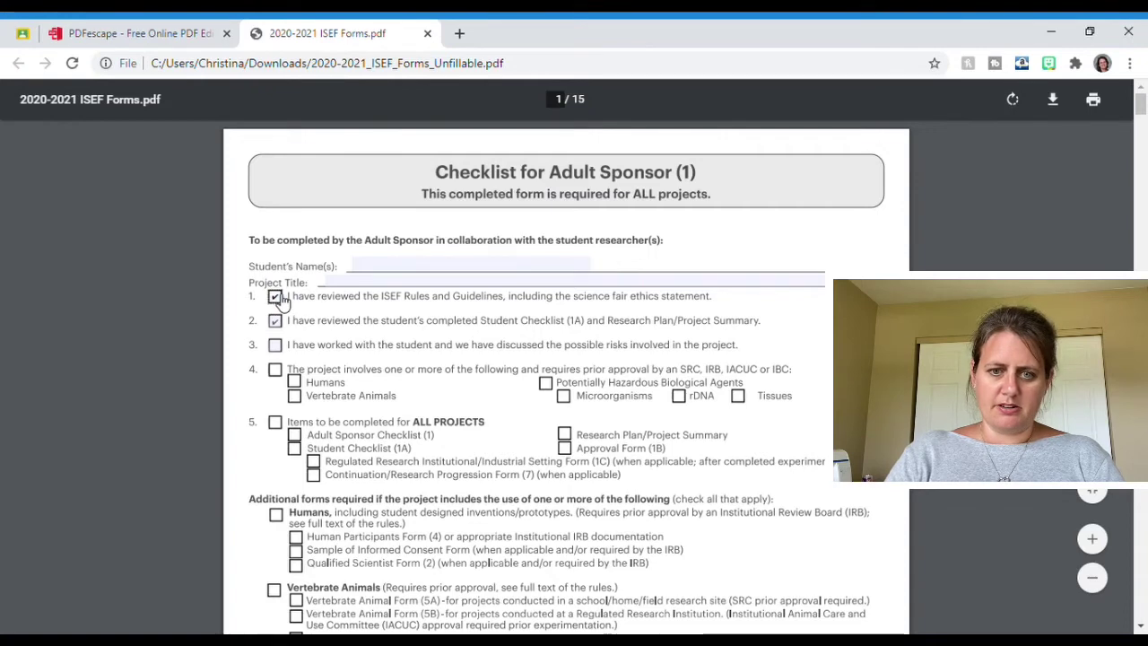
{"action": "left_click", "coordinate": [355, 270]}
{"action": "left_click", "coordinate": [275, 346]}
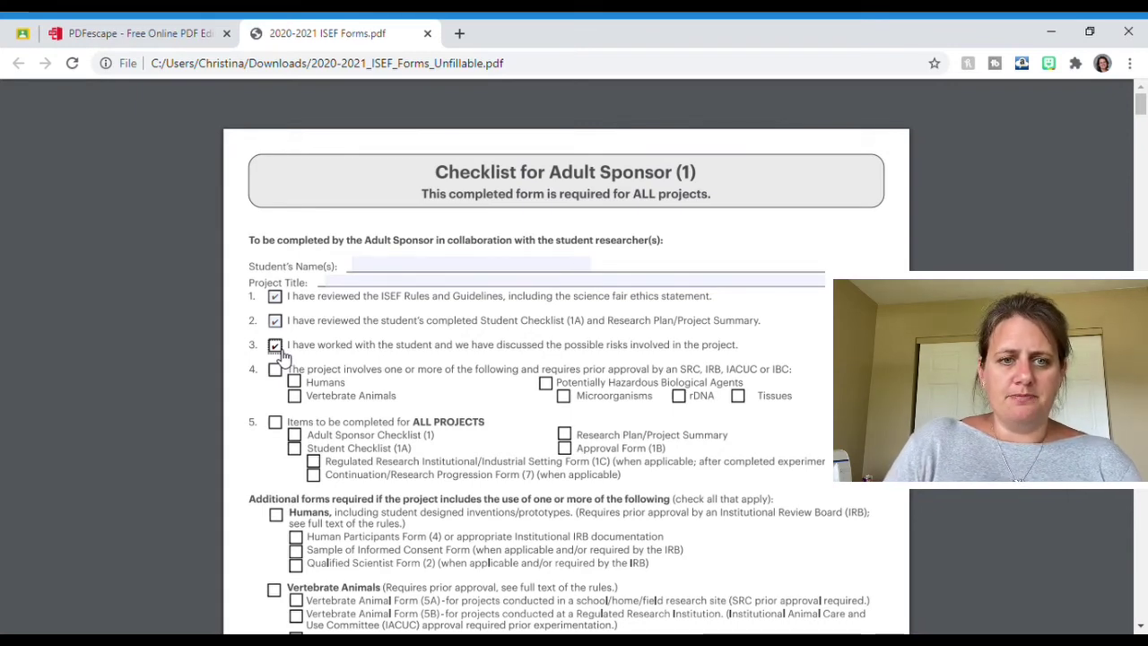
{"action": "left_click", "coordinate": [23, 33]}
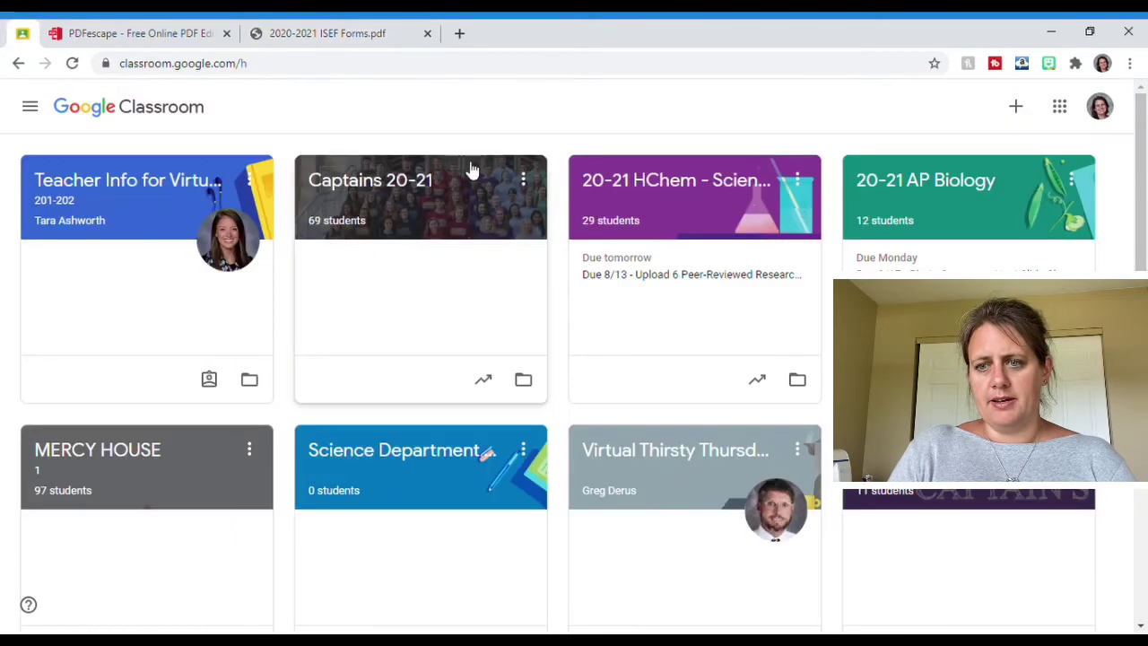
Step: Start a new Material post from the 20-21 HChem - Science Fair Classwork page
{"action": "left_click", "coordinate": [708, 199]}
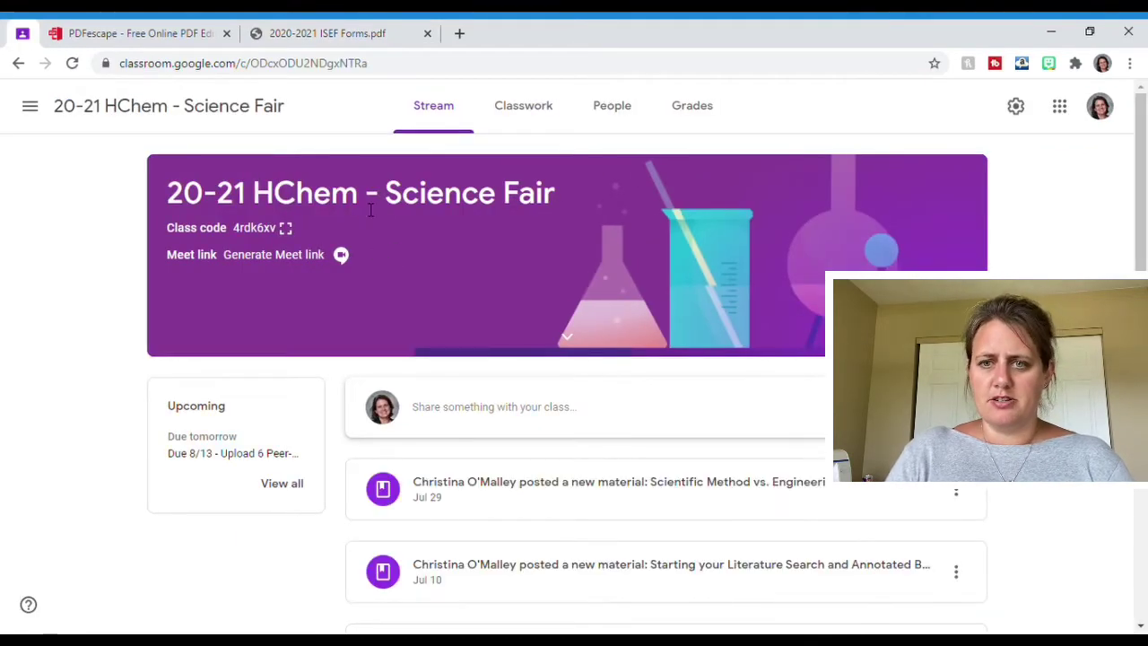
{"action": "left_click", "coordinate": [542, 114]}
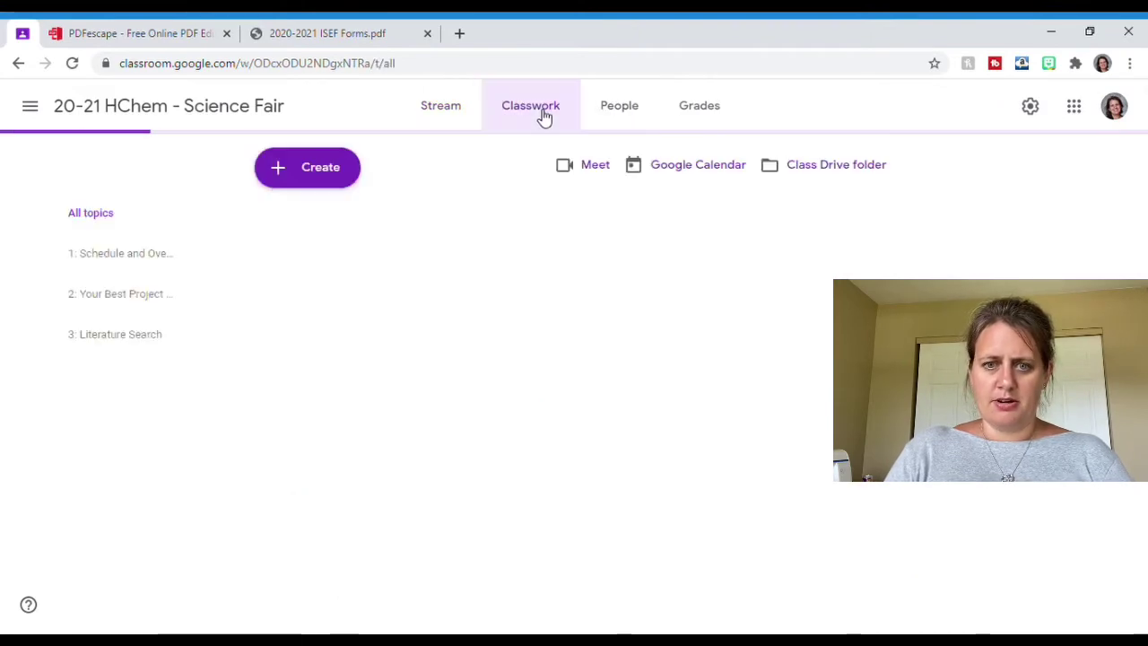
{"action": "left_click", "coordinate": [338, 183]}
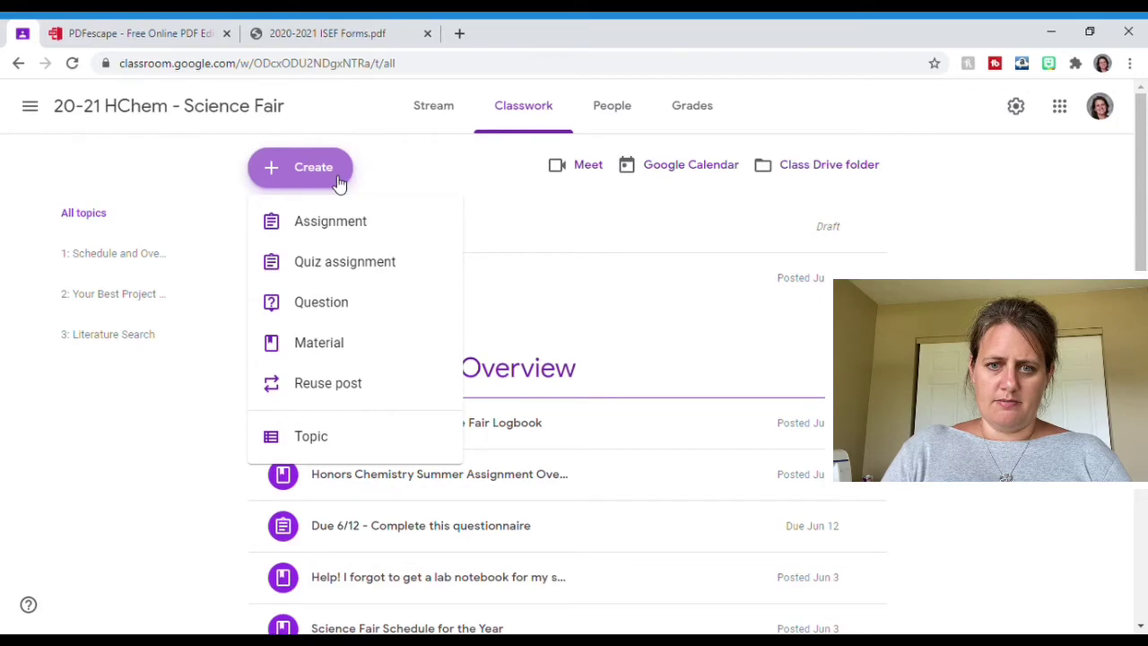
{"action": "left_click", "coordinate": [333, 347]}
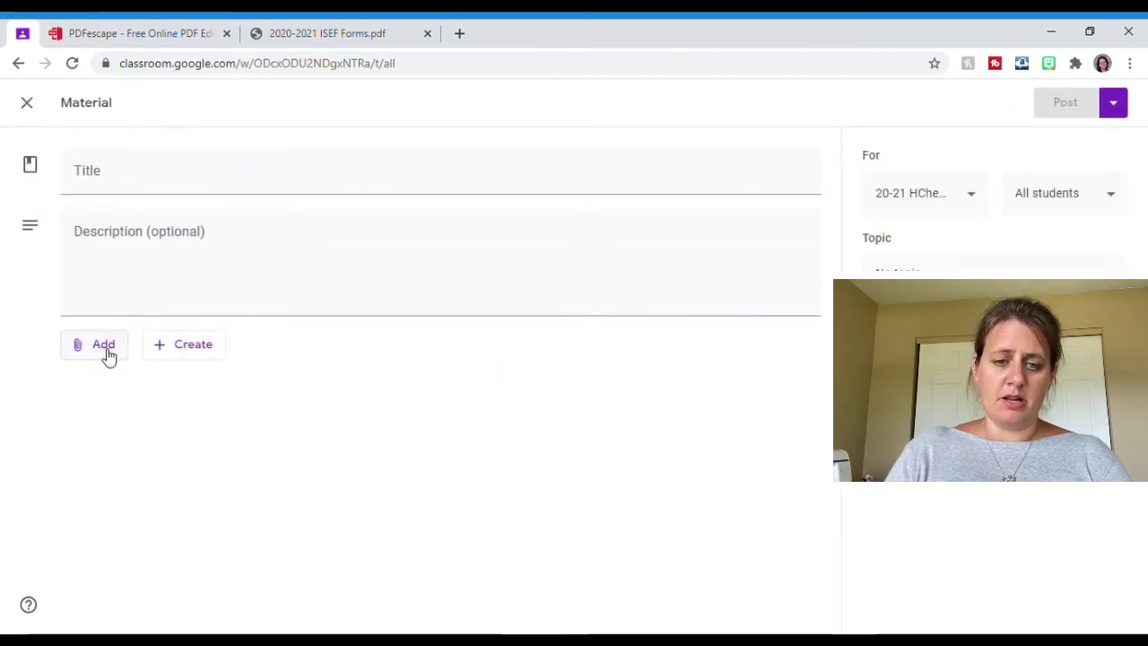
Step: Attach 2020-2021 ISEF Forms.pdf by uploading it from the computer
{"action": "left_click", "coordinate": [108, 356]}
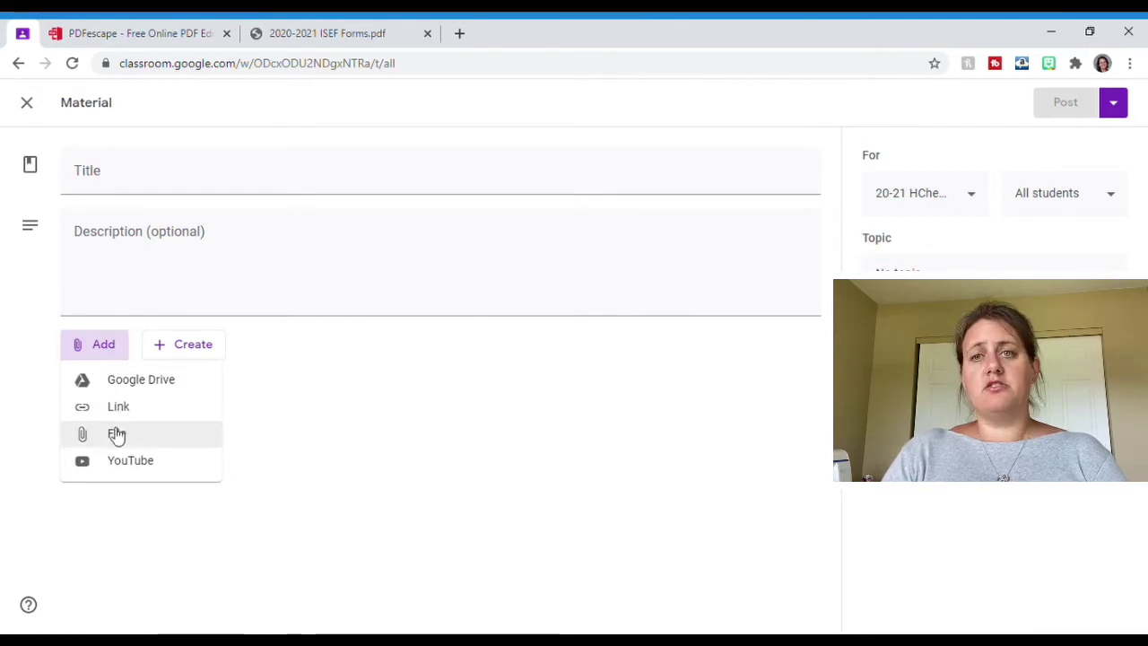
{"action": "left_click", "coordinate": [117, 435]}
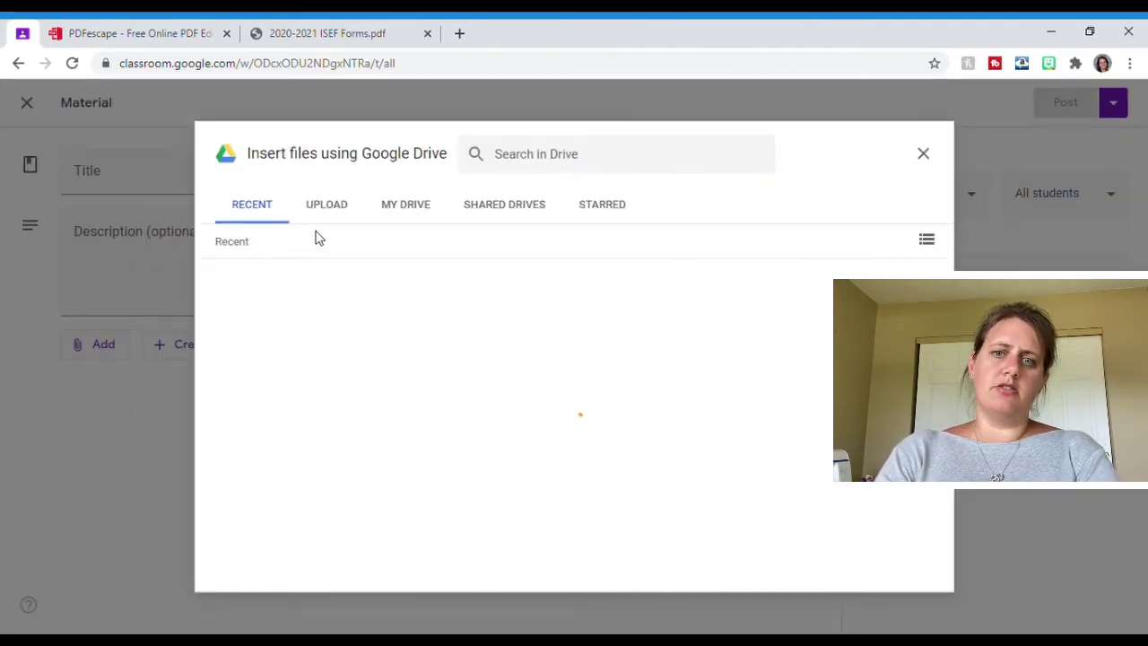
{"action": "left_click", "coordinate": [328, 206]}
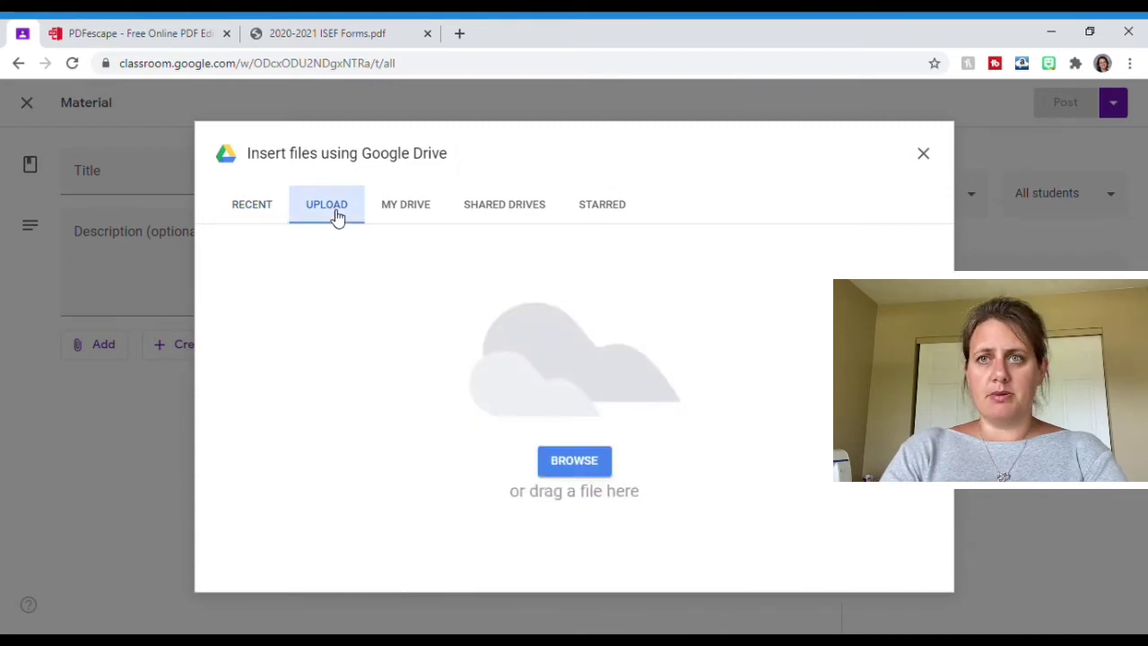
{"action": "left_click", "coordinate": [602, 461]}
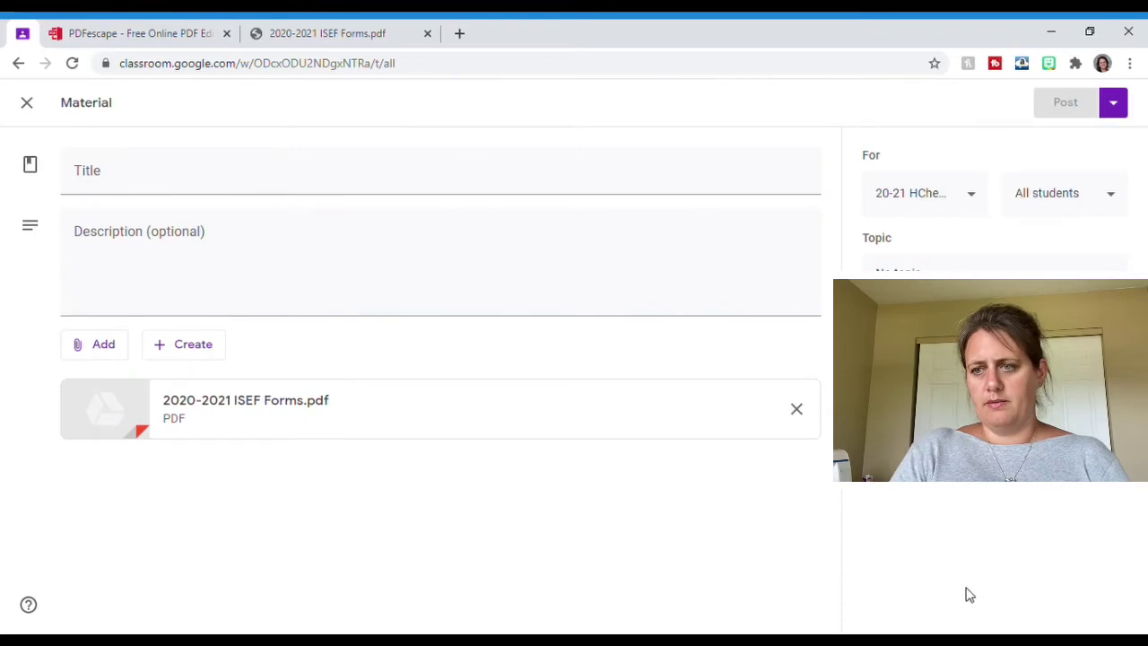
Step: Title it 'ISEF Forms', add the description 'Please use LumenPDF to fill out these forms.', and post
{"action": "left_click", "coordinate": [410, 191]}
{"action": "type", "text": "ISEF Forms"}
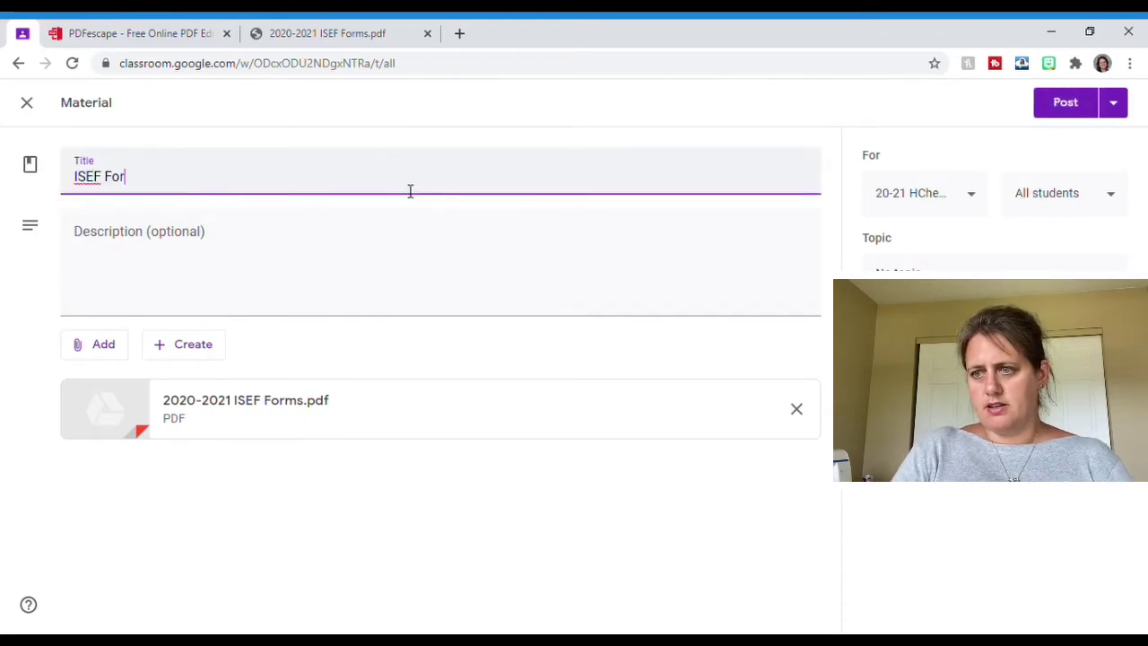
{"action": "left_click", "coordinate": [706, 301]}
{"action": "type", "text": "Please"}
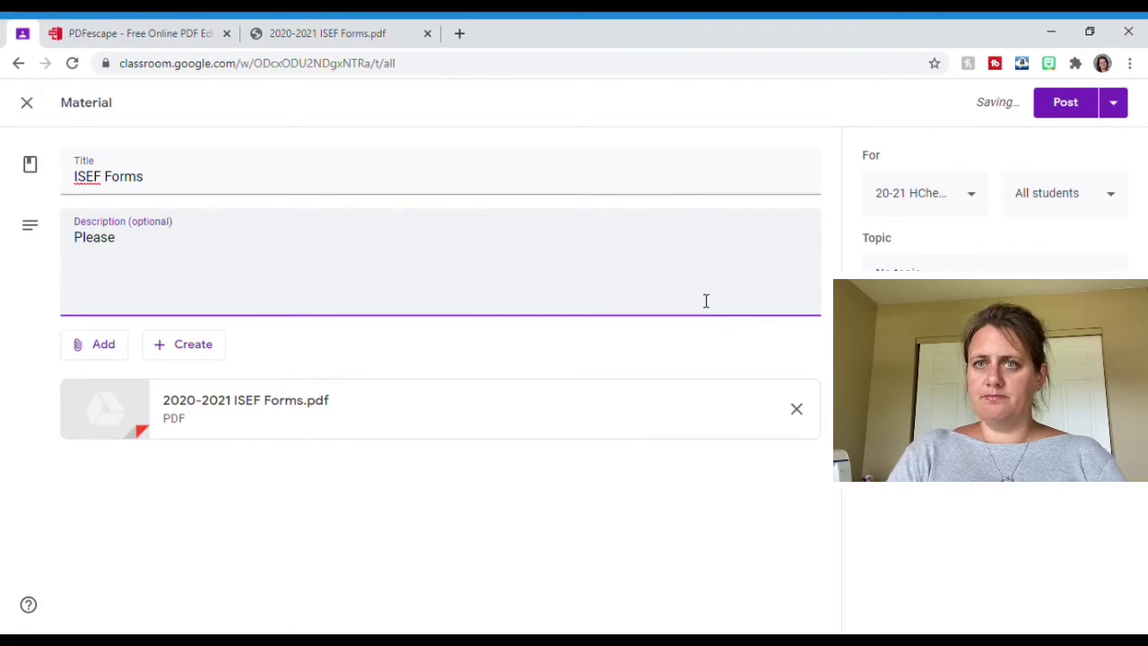
{"action": "type", "text": " use L"}
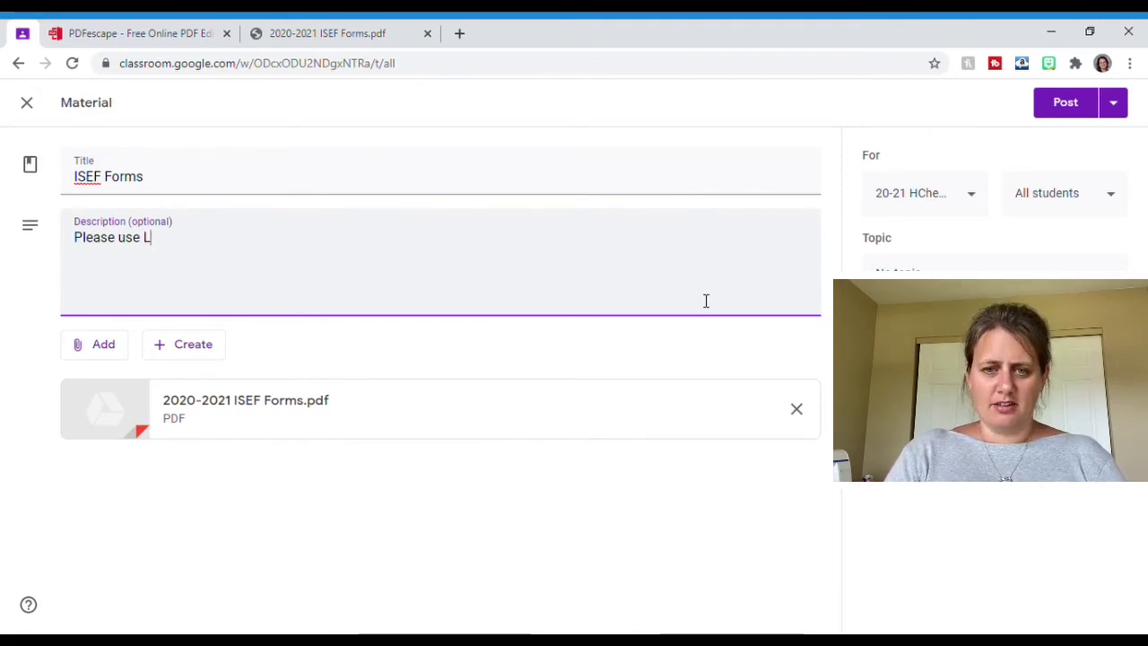
{"action": "type", "text": "umenPDF to fill"}
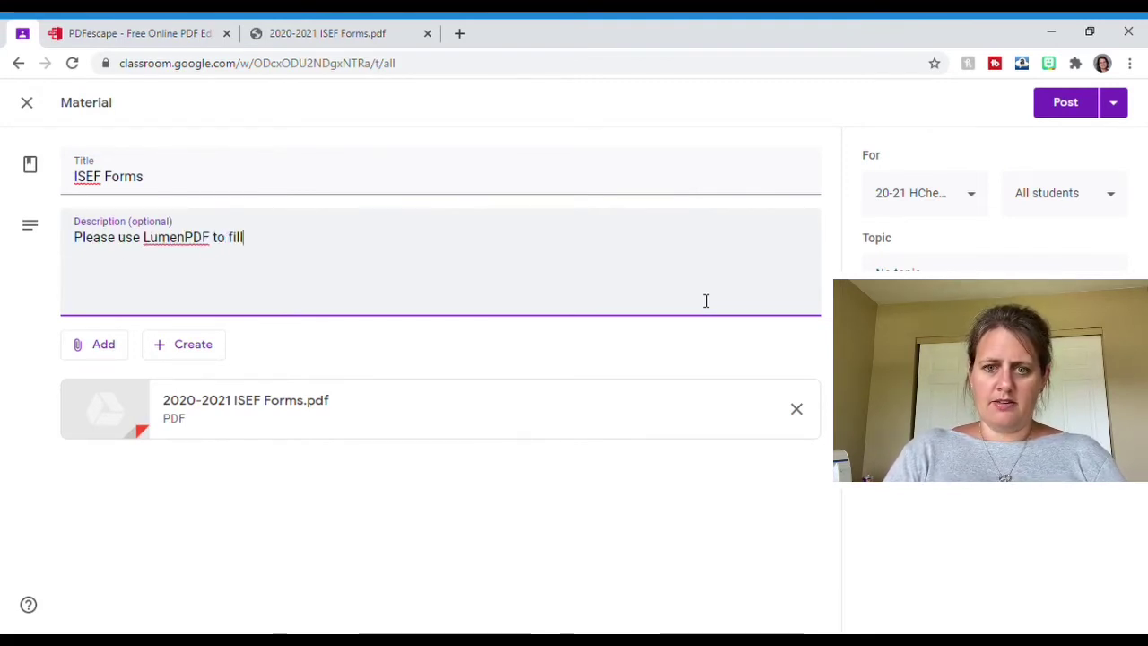
{"action": "type", "text": " out these forms."}
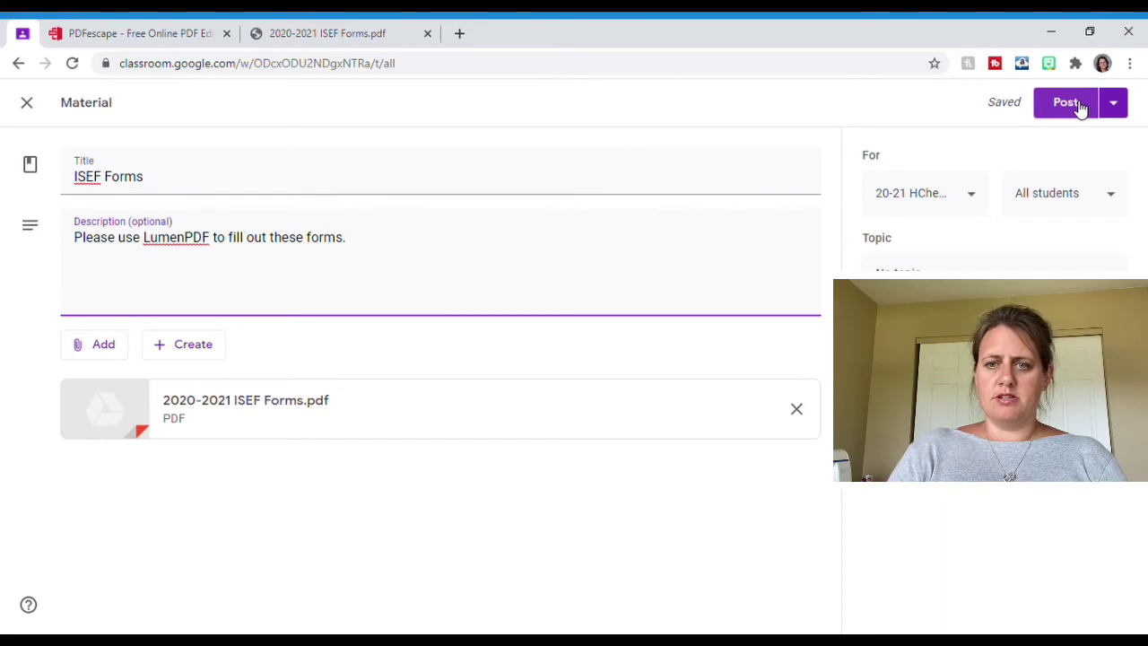
{"action": "left_click", "coordinate": [1079, 106]}
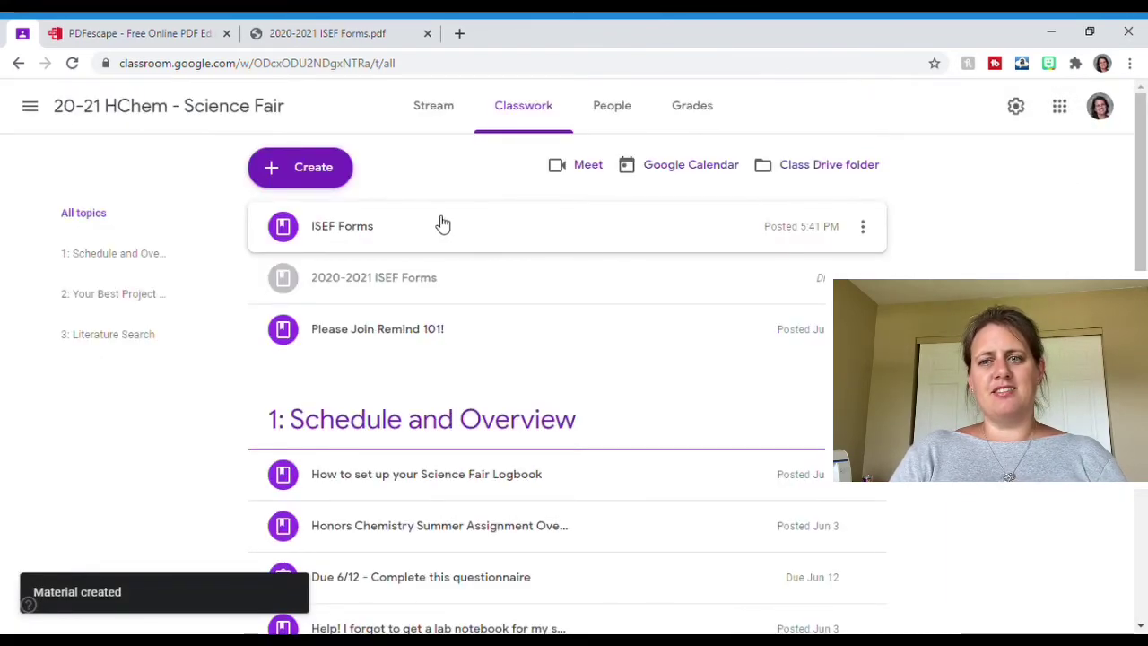
Step: Preview the ISEF Forms PDF attachment and open it with Lumin PDF
{"action": "left_click", "coordinate": [359, 231]}
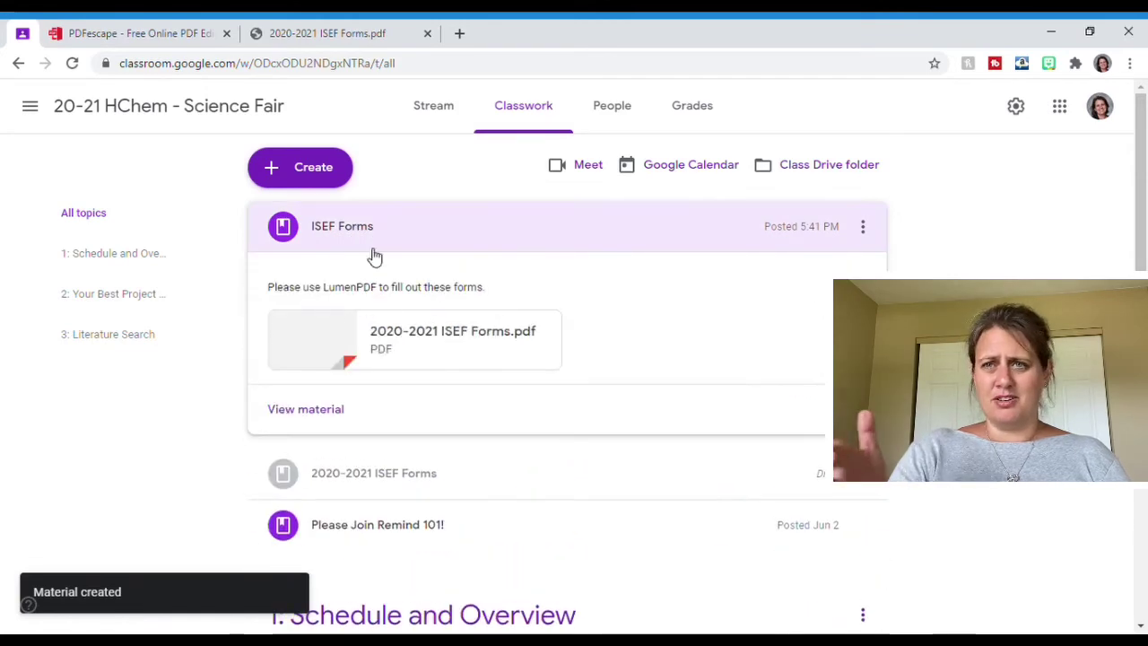
{"action": "left_click", "coordinate": [405, 336]}
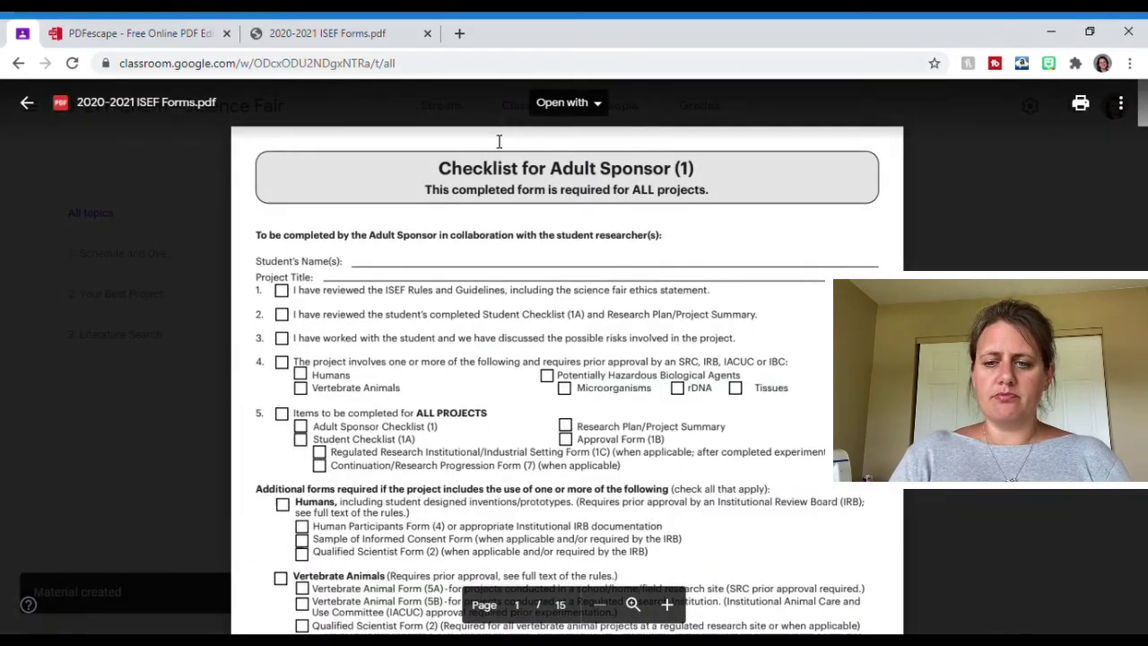
{"action": "left_click", "coordinate": [560, 104]}
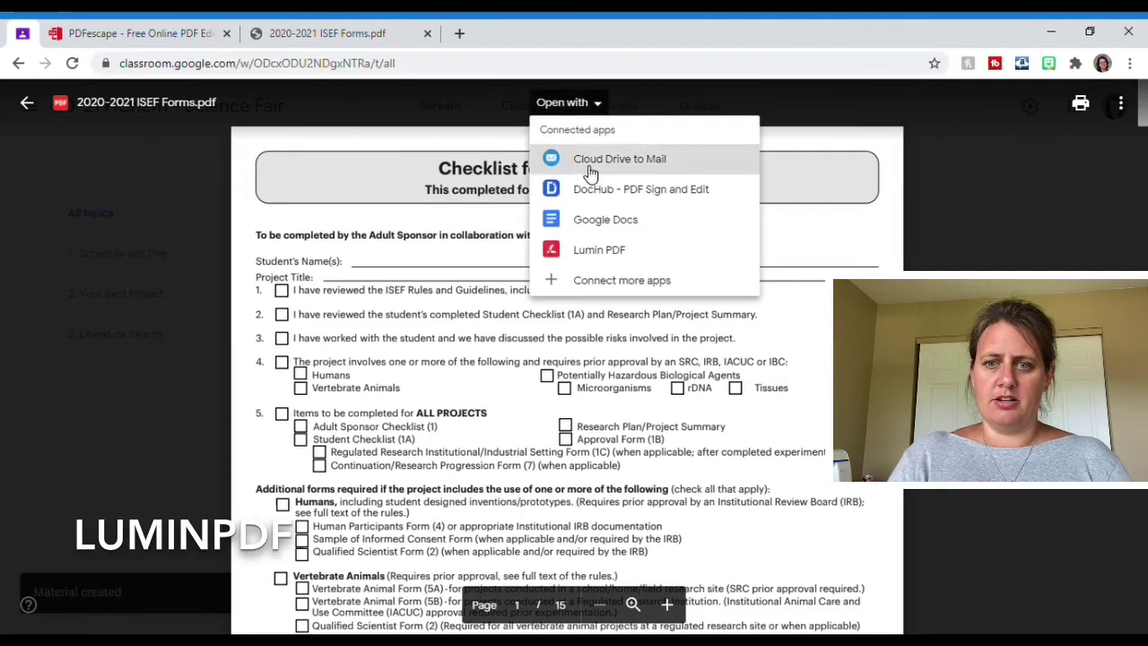
{"action": "left_click", "coordinate": [592, 251]}
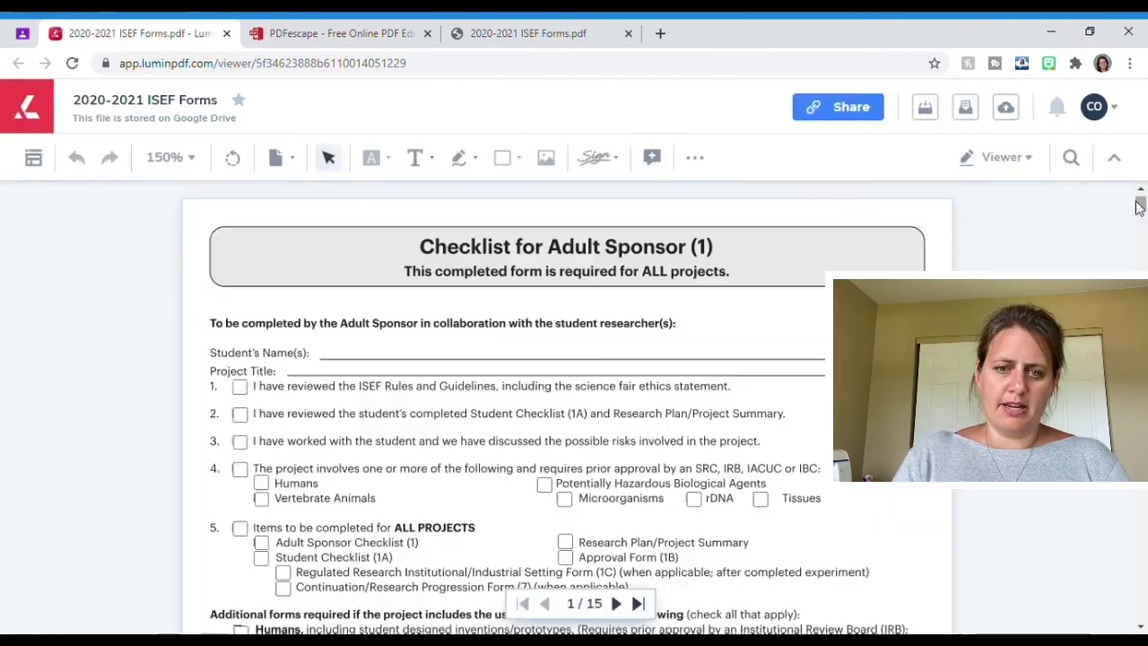
{"action": "left_click", "coordinate": [363, 353]}
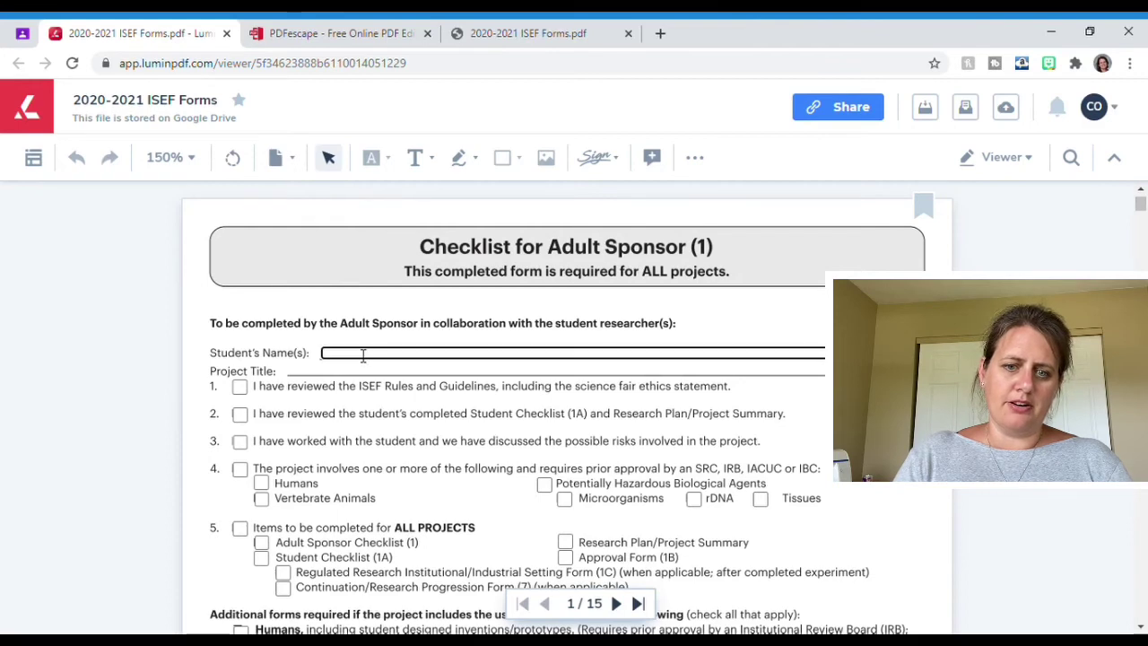
{"action": "left_click", "coordinate": [239, 386]}
{"action": "left_click", "coordinate": [239, 414]}
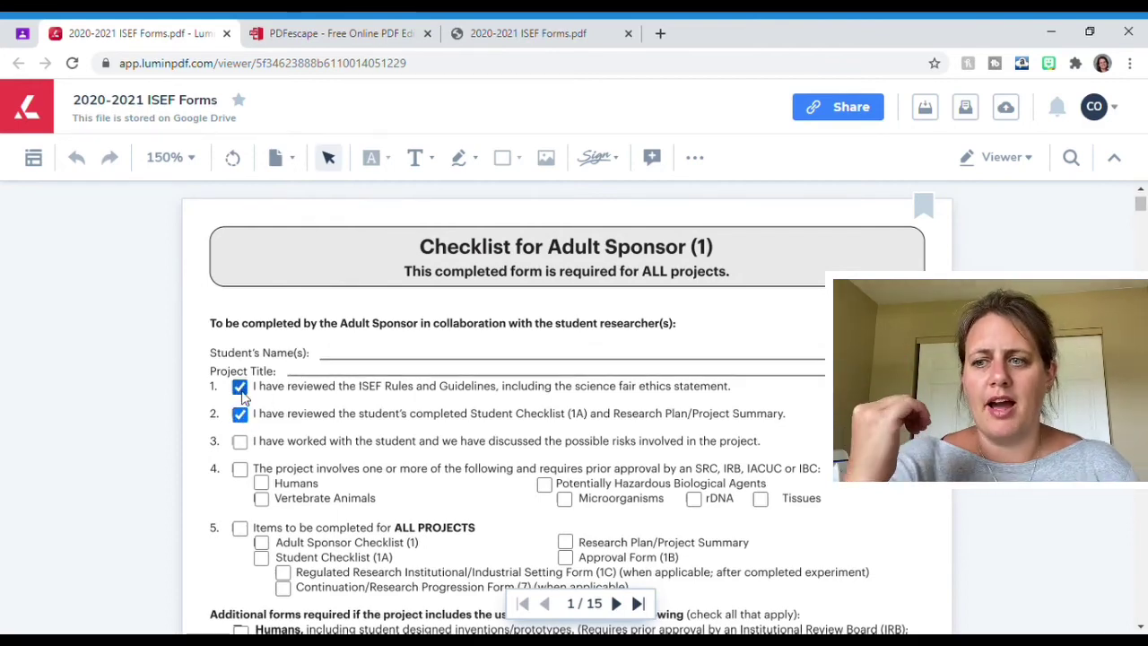
{"action": "left_click", "coordinate": [239, 387]}
{"action": "left_click", "coordinate": [240, 415]}
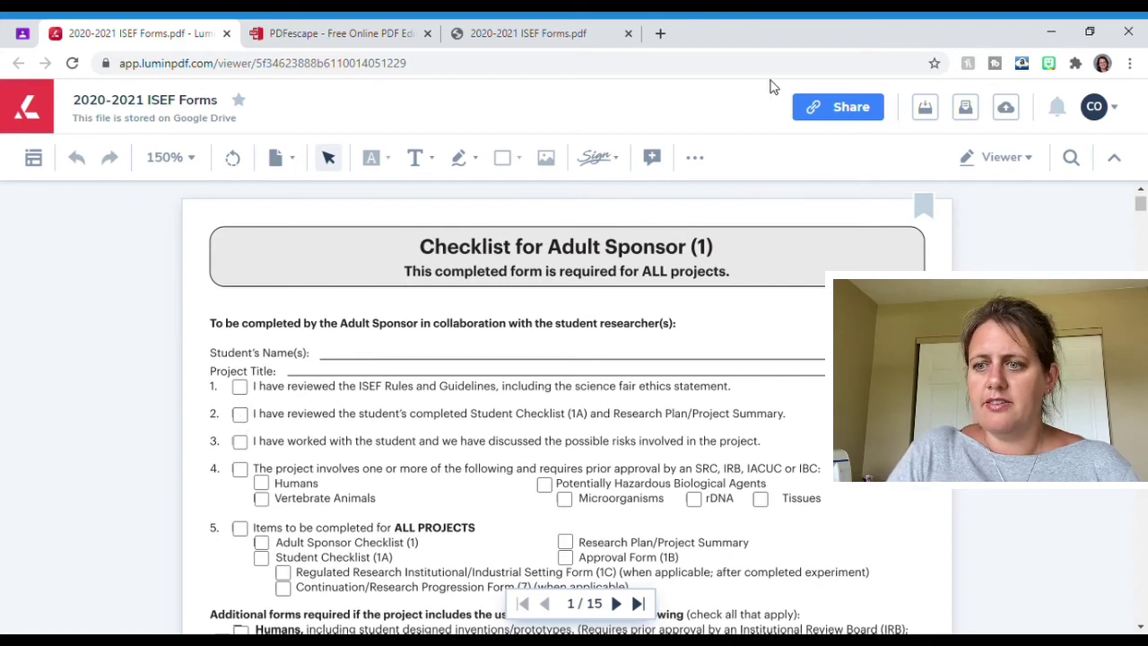
Step: Open the Sync document panel and select Google Drive as the sync source
{"action": "left_click", "coordinate": [1008, 107]}
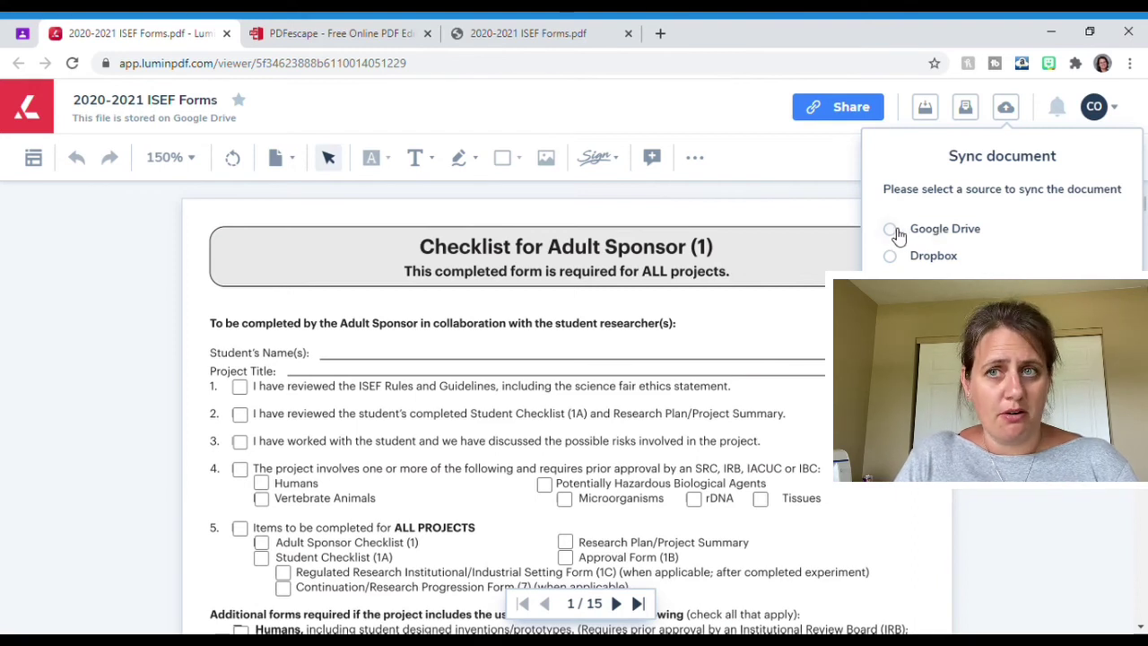
{"action": "left_click", "coordinate": [893, 231]}
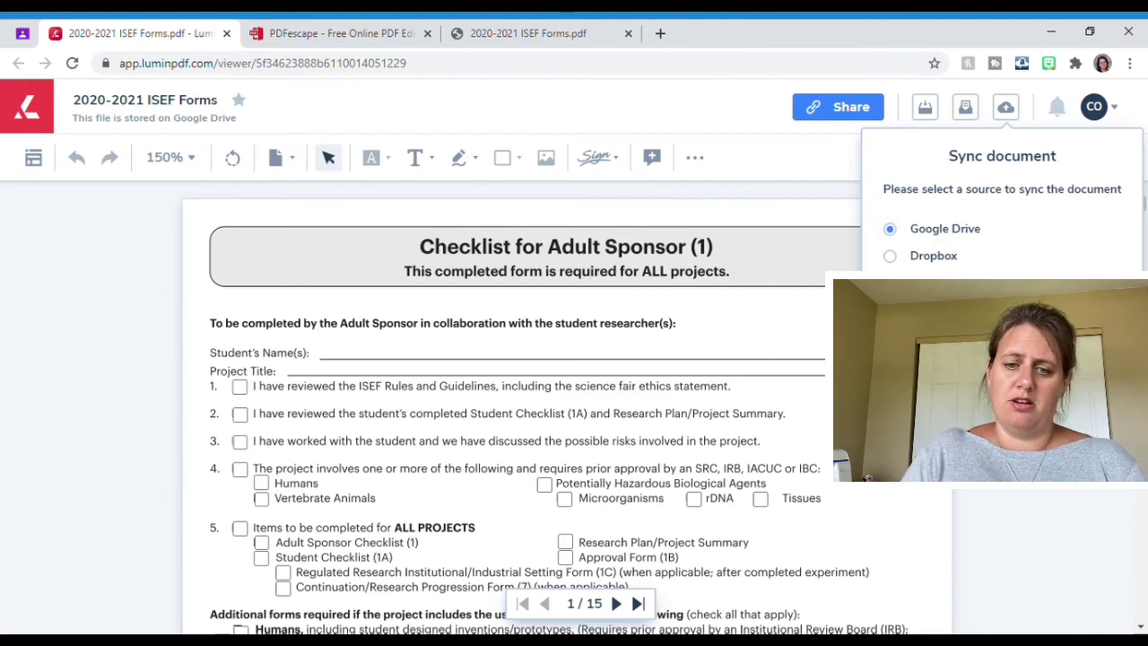